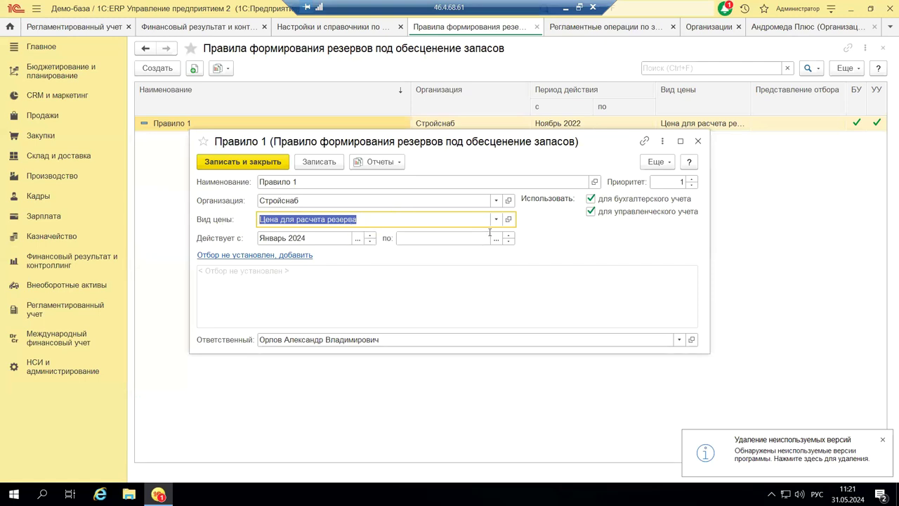
Review the price type card "Цена для расчета резерва" and the filter settings of "Правило 1", closing each without changes.
{"action": "left_click", "coordinate": [509, 220]}
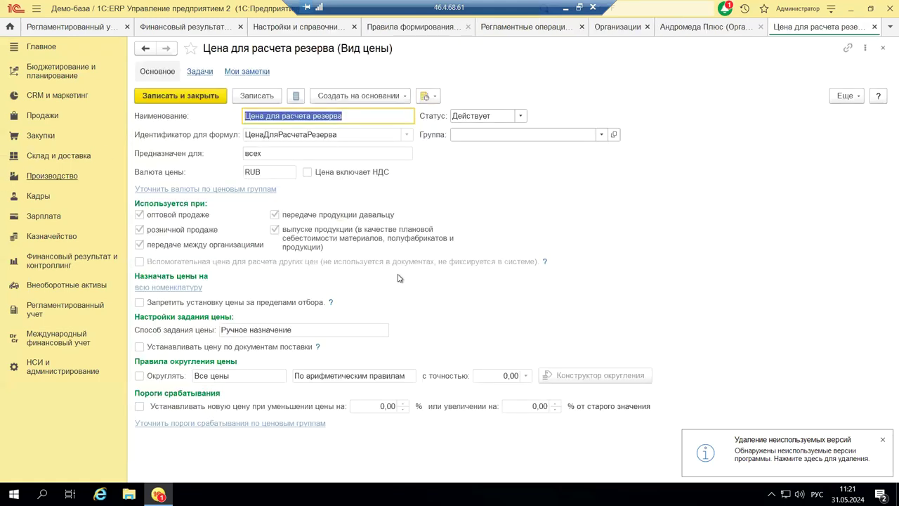
{"action": "left_click", "coordinate": [883, 47]}
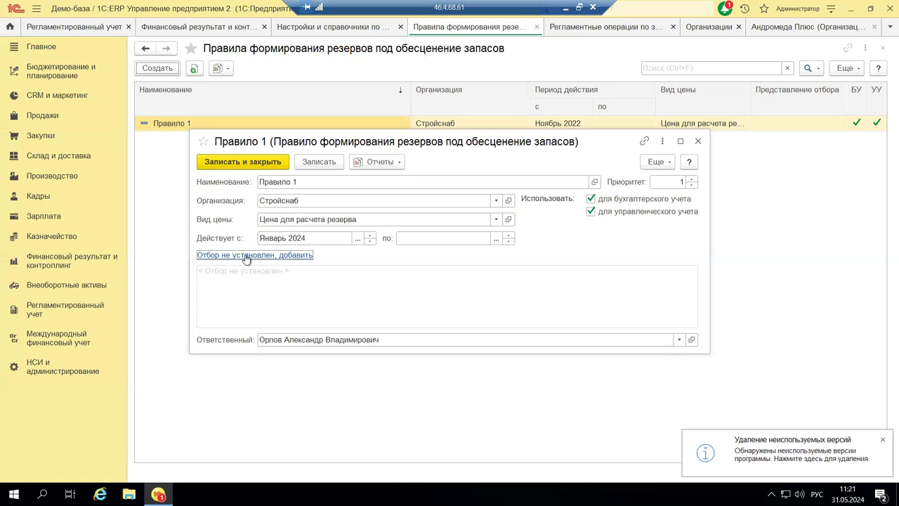
{"action": "left_click", "coordinate": [244, 256]}
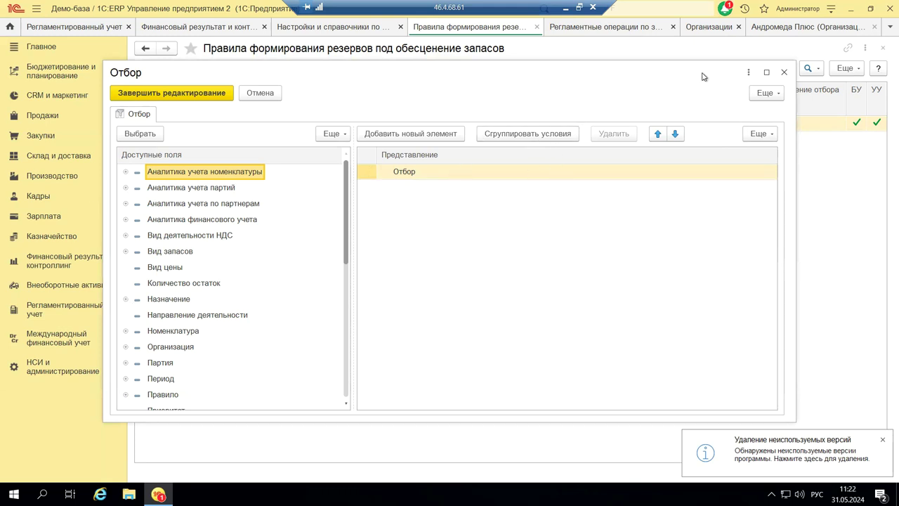
{"action": "left_click", "coordinate": [784, 73]}
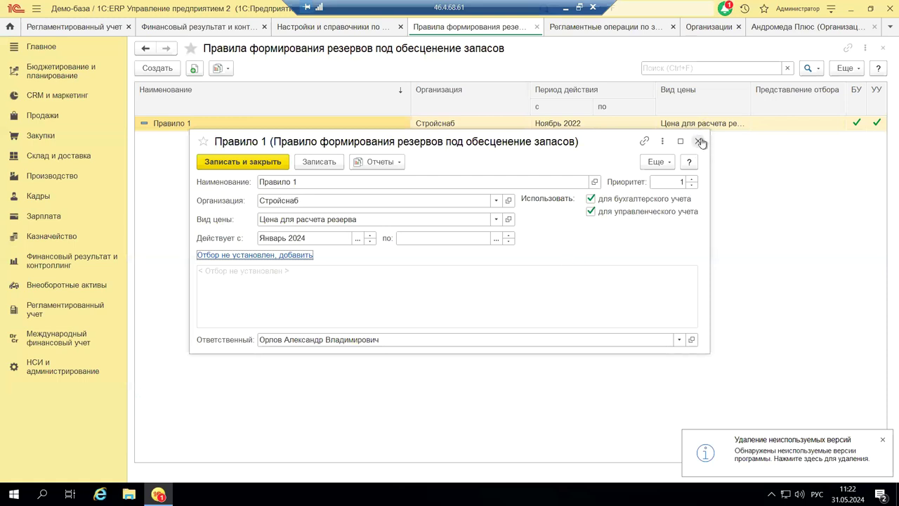
{"action": "left_click", "coordinate": [699, 141]}
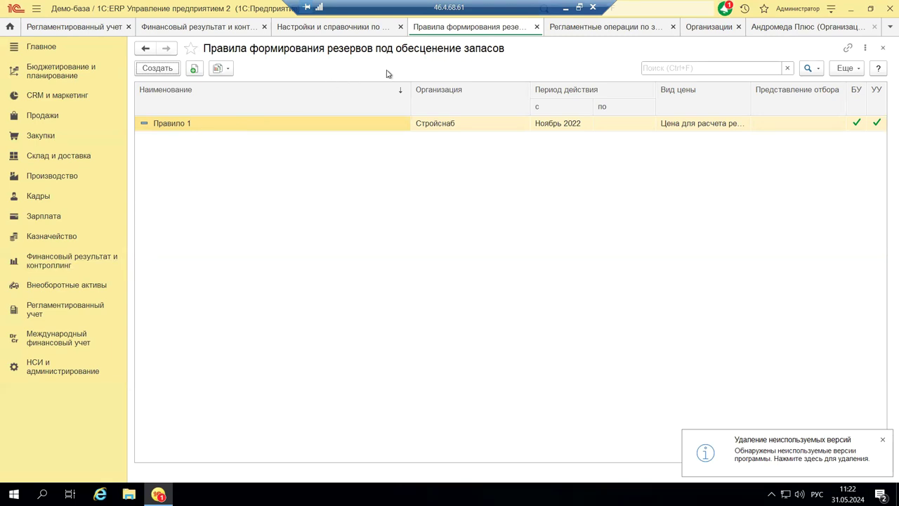
Switch to PowerPoint and review slides 11 and 12 on reserve rules and the month-closing reserve operation.
{"action": "left_click", "coordinate": [563, 9]}
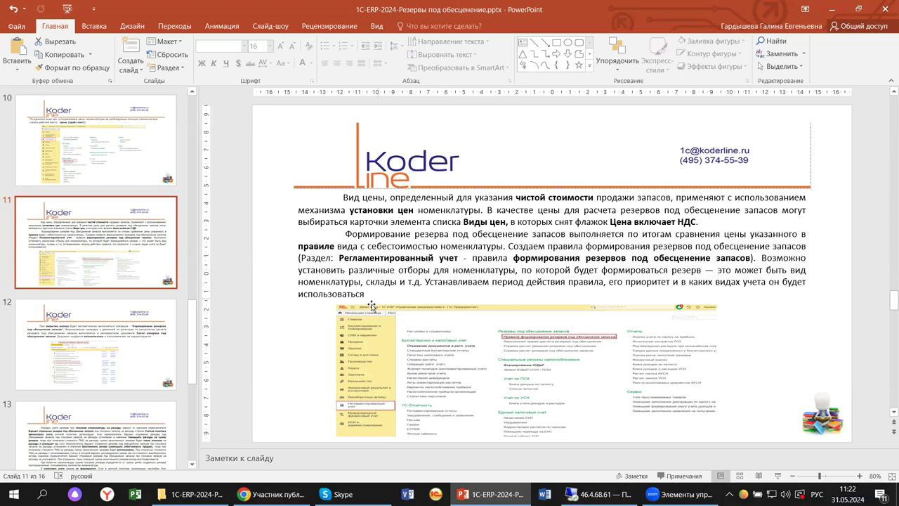
{"action": "left_click", "coordinate": [79, 336]}
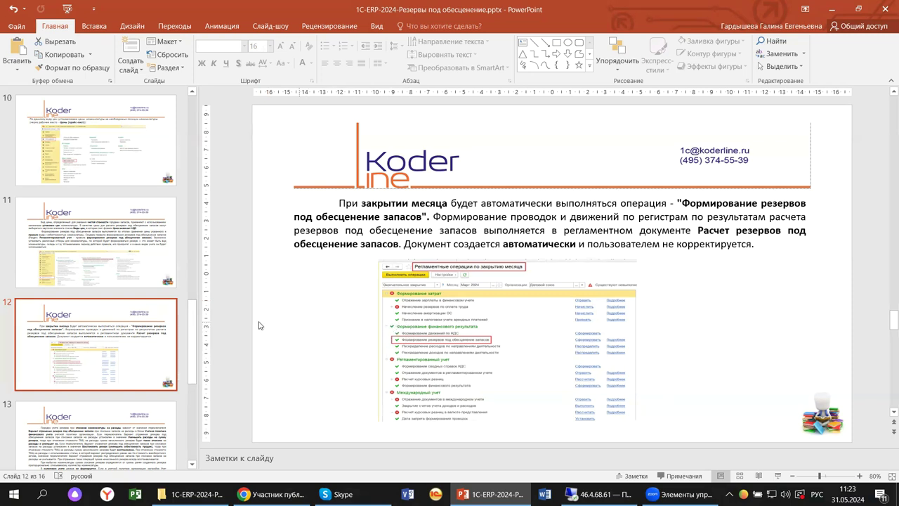
{"action": "left_click", "coordinate": [84, 268]}
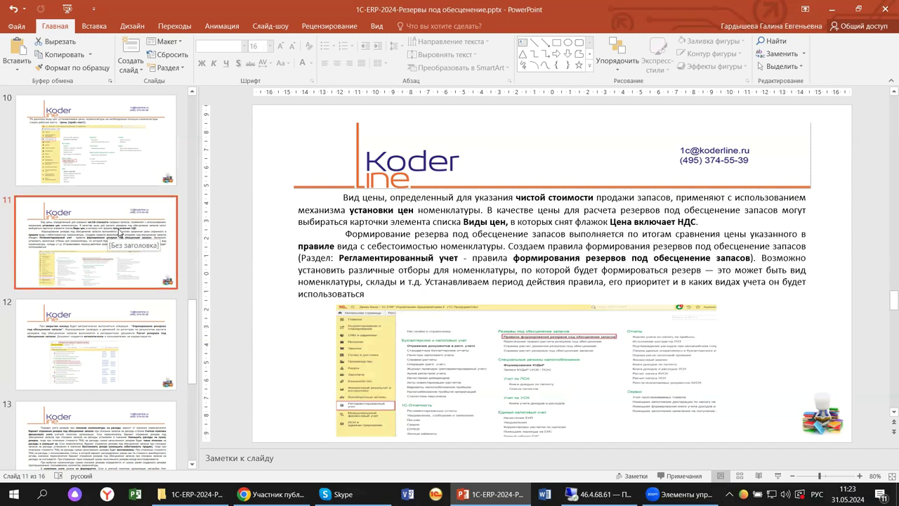
{"action": "left_click", "coordinate": [70, 338]}
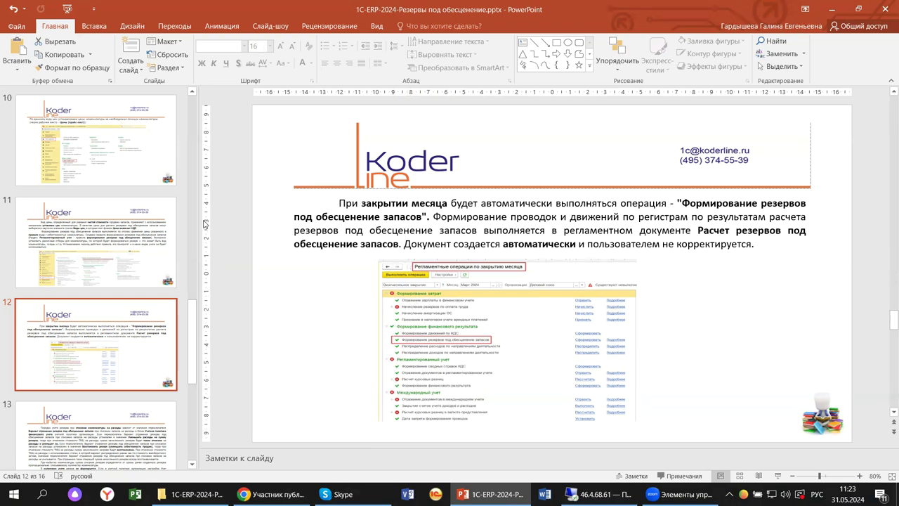
{"action": "scroll", "coordinate": [190, 217], "scroll_direction": "down", "scroll_amount": 3}
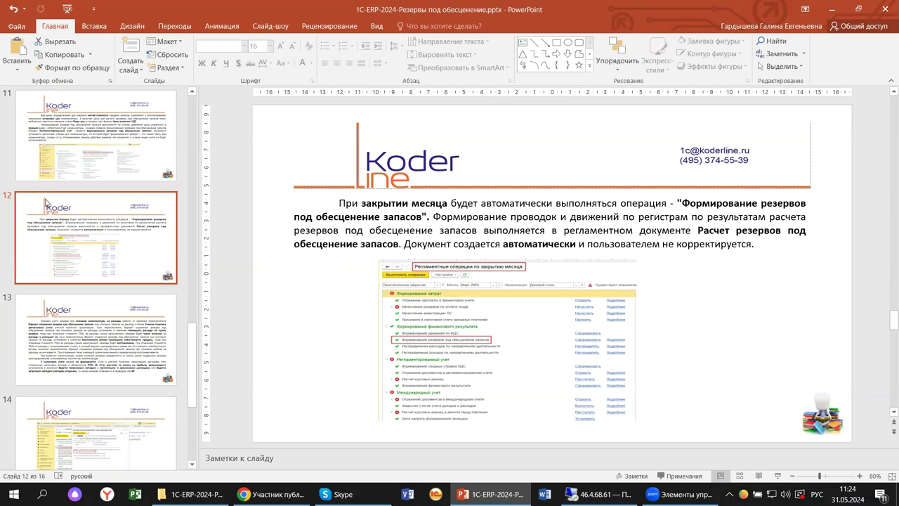
Switch to 1C:ERP, open "Закрытие месяца", and examine the inventory impairment reserve calculation documents and the available closing modes.
{"action": "left_click", "coordinate": [597, 494]}
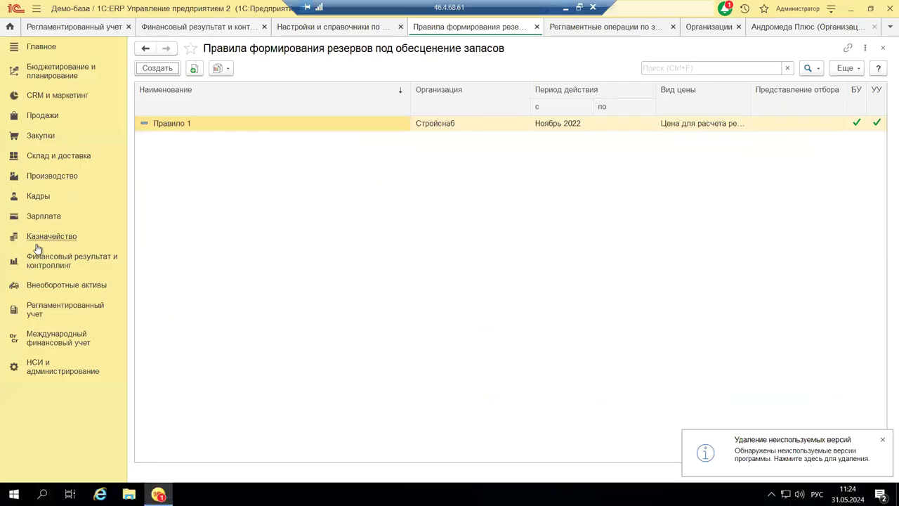
{"action": "left_click", "coordinate": [49, 262]}
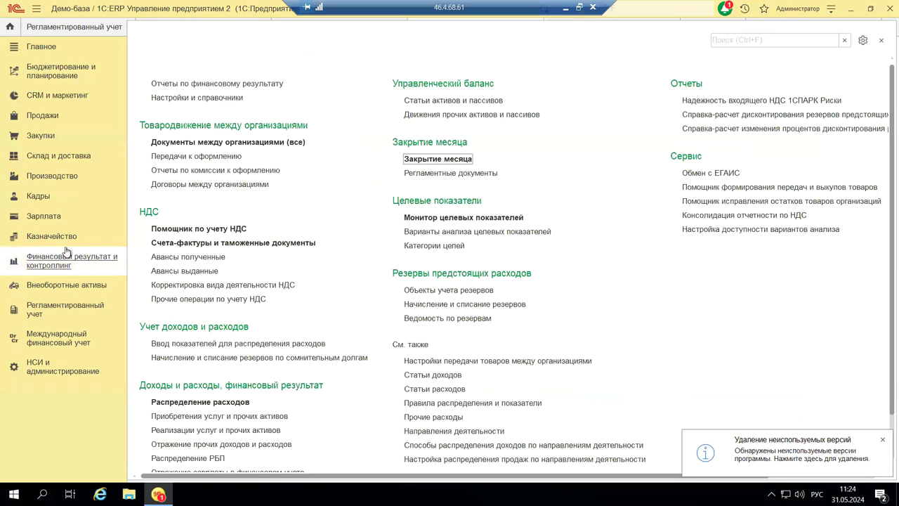
{"action": "left_click", "coordinate": [441, 160]}
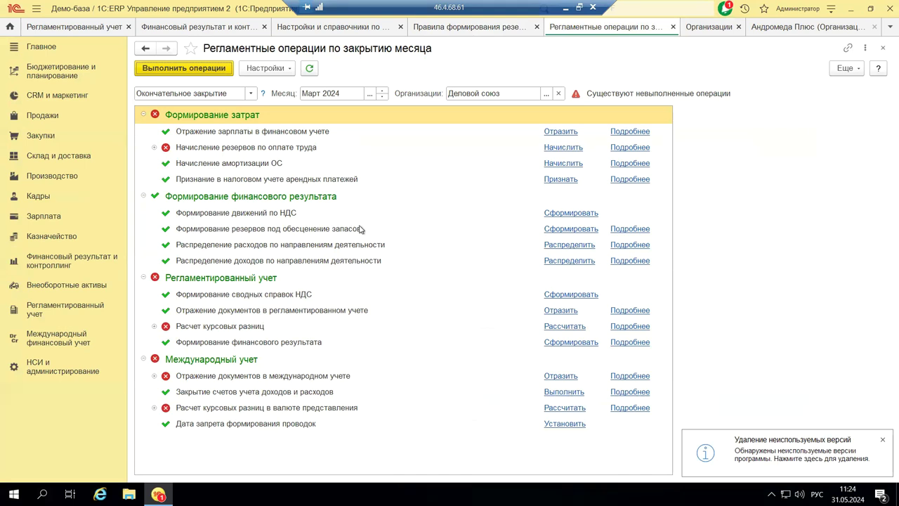
{"action": "left_click", "coordinate": [618, 231]}
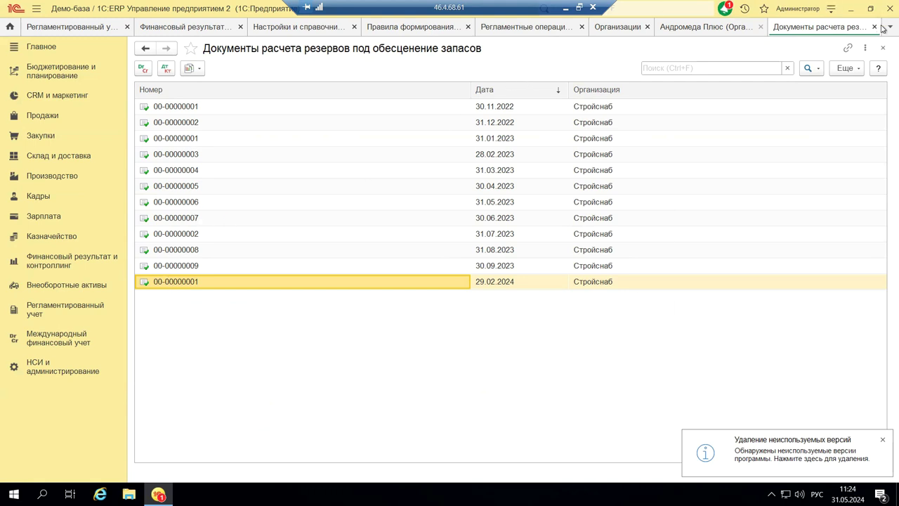
{"action": "left_click", "coordinate": [883, 47]}
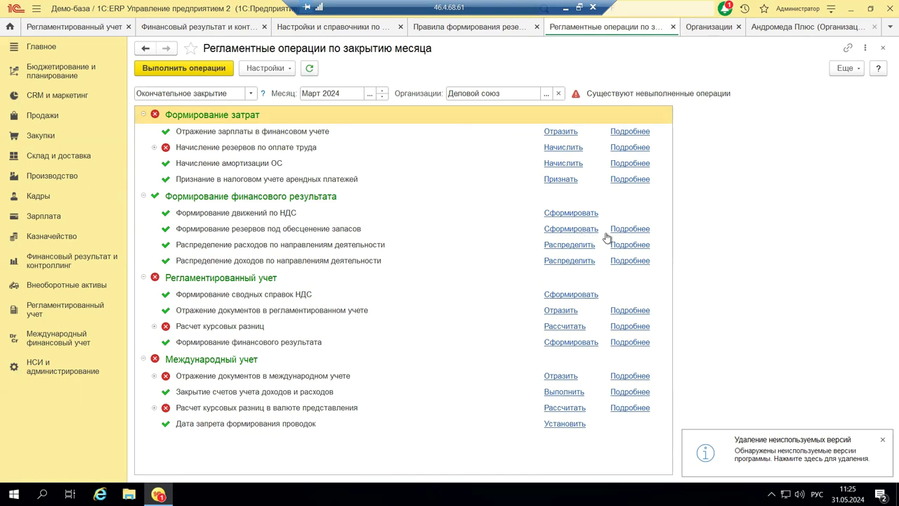
{"action": "left_click", "coordinate": [251, 94]}
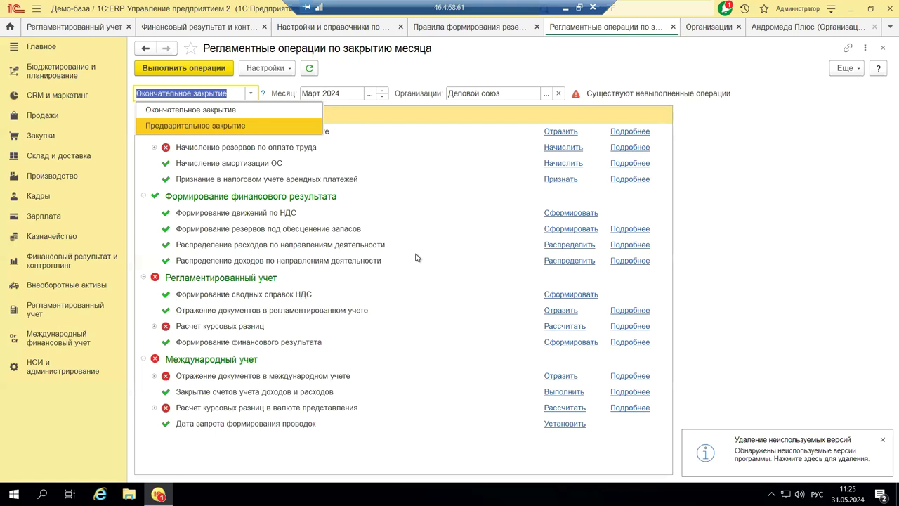
{"action": "left_click", "coordinate": [576, 95]}
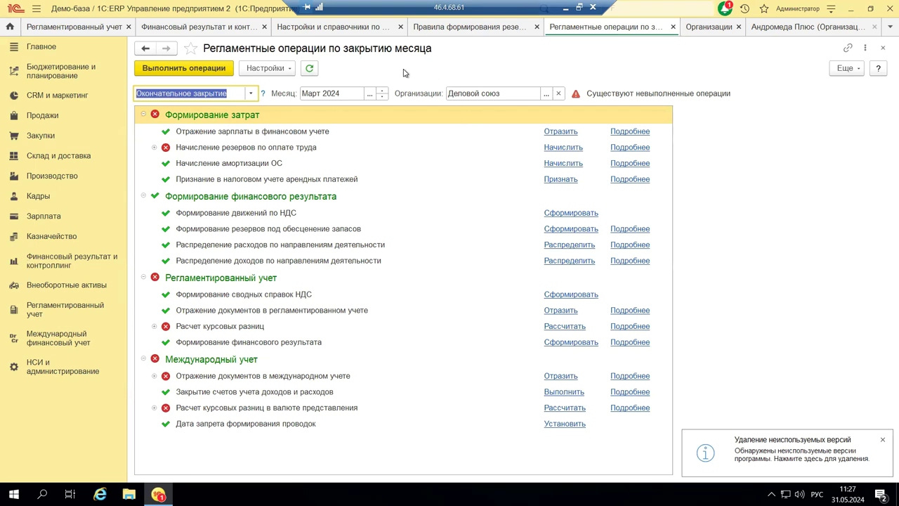
Switch to PowerPoint and show slide 13 on accounting for the reserve when inventory is written off to expenses.
{"action": "left_click", "coordinate": [567, 8]}
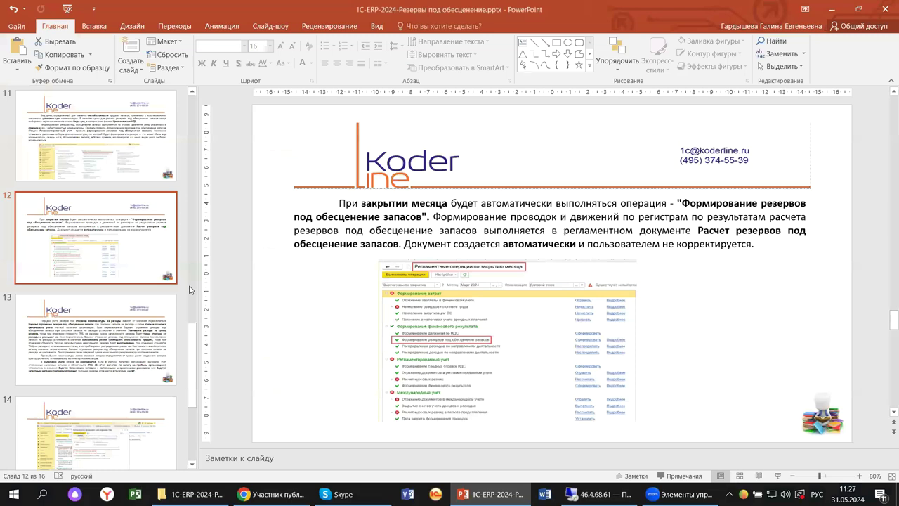
{"action": "left_click", "coordinate": [80, 343]}
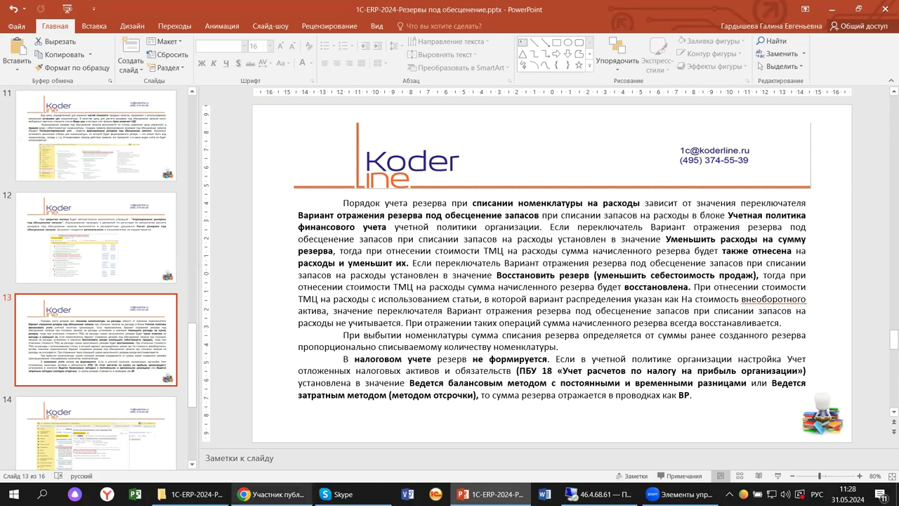
Switch to 1C:ERP, open the organization "Андромеда Плюс", and view the ПБУ 18 options in its bookkeeping accounting policy.
{"action": "left_click", "coordinate": [593, 494]}
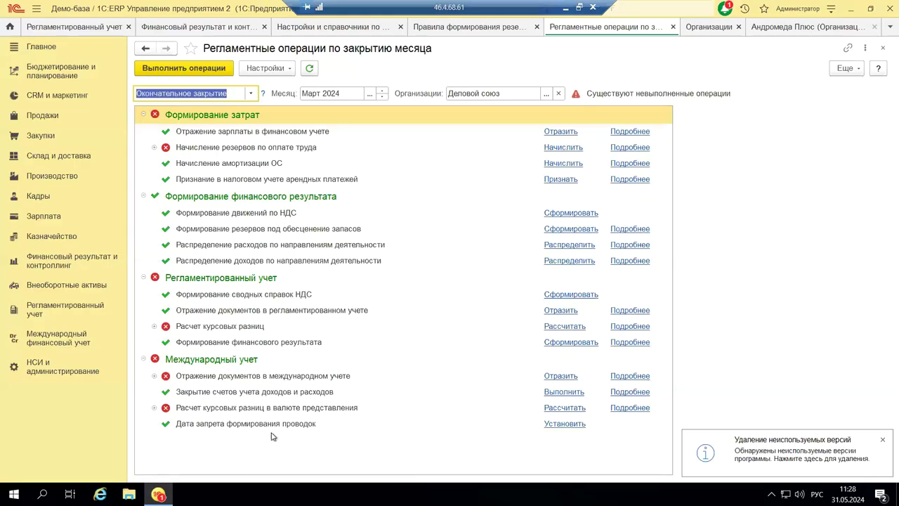
{"action": "left_click", "coordinate": [63, 371]}
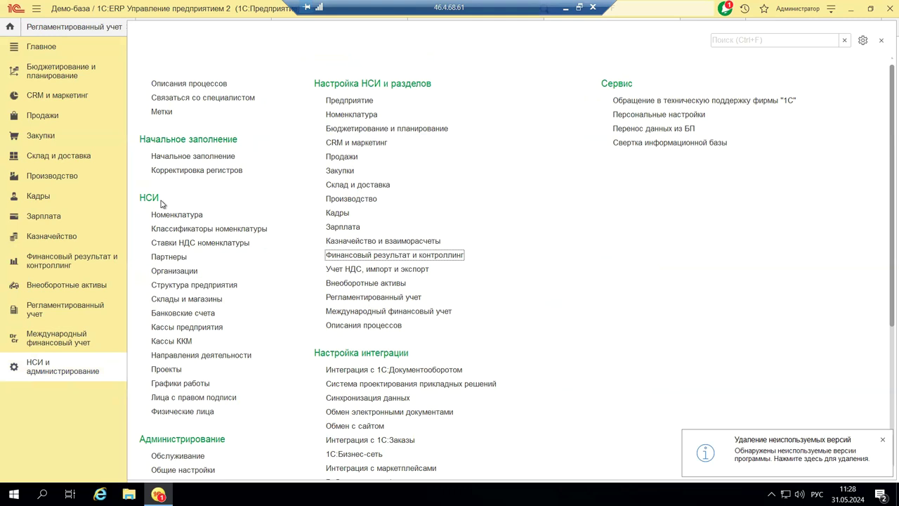
{"action": "left_click", "coordinate": [176, 271]}
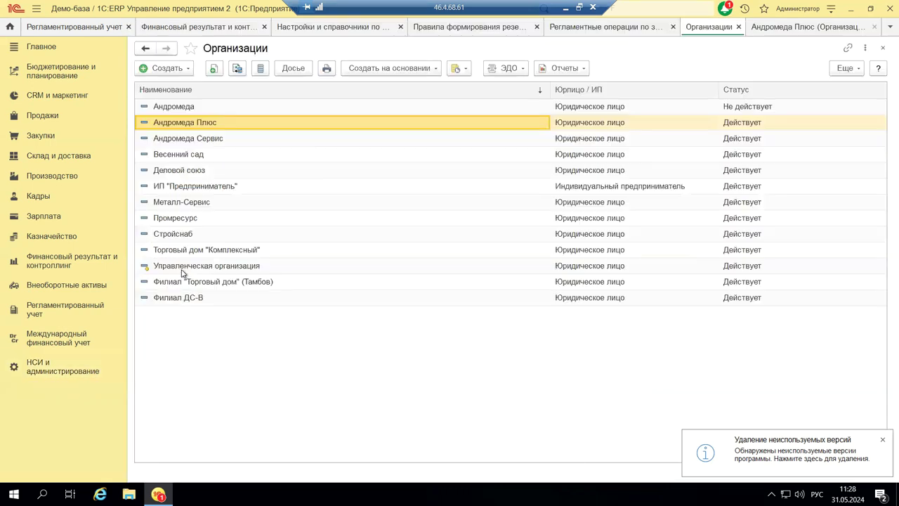
{"action": "double_click", "coordinate": [179, 123]}
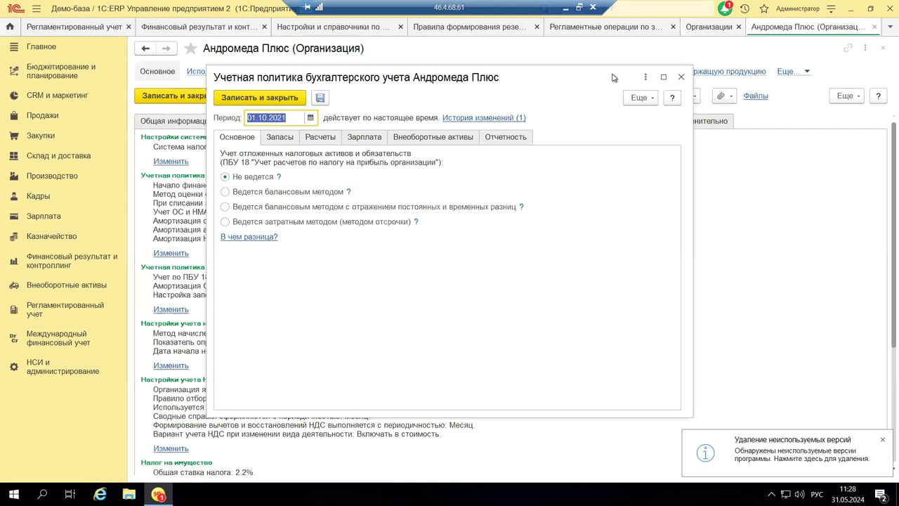
{"action": "left_click", "coordinate": [681, 78]}
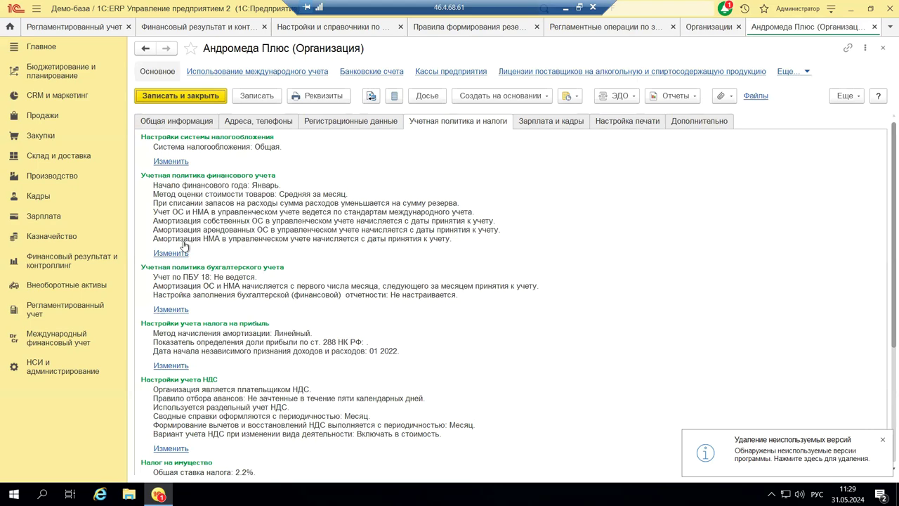
Switch to PowerPoint and show slide 14 on the financial accounting policy's reserve reflection option.
{"action": "left_click", "coordinate": [566, 8]}
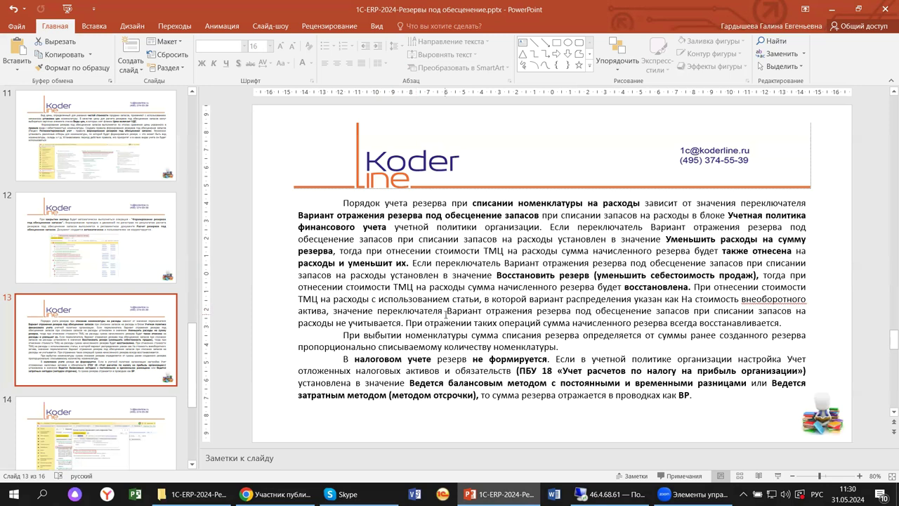
{"action": "scroll", "coordinate": [140, 330], "scroll_direction": "down", "scroll_amount": 2}
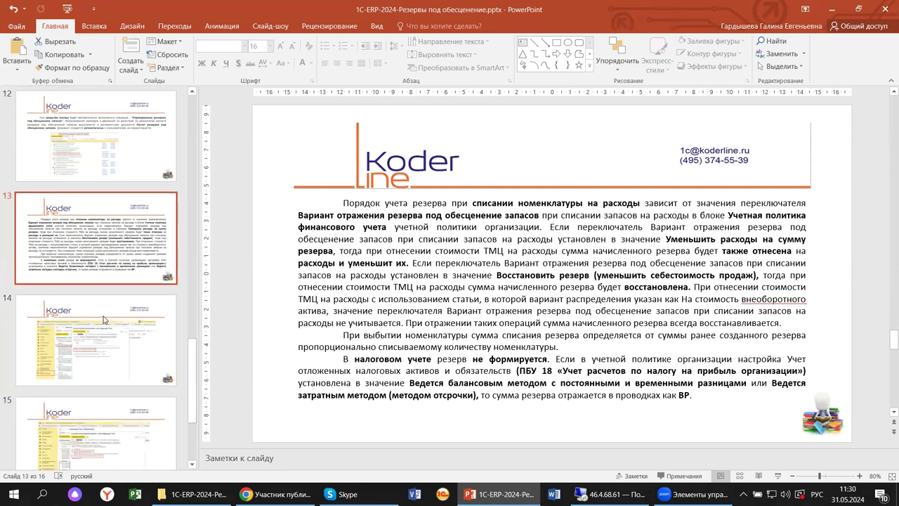
{"action": "left_click", "coordinate": [127, 339]}
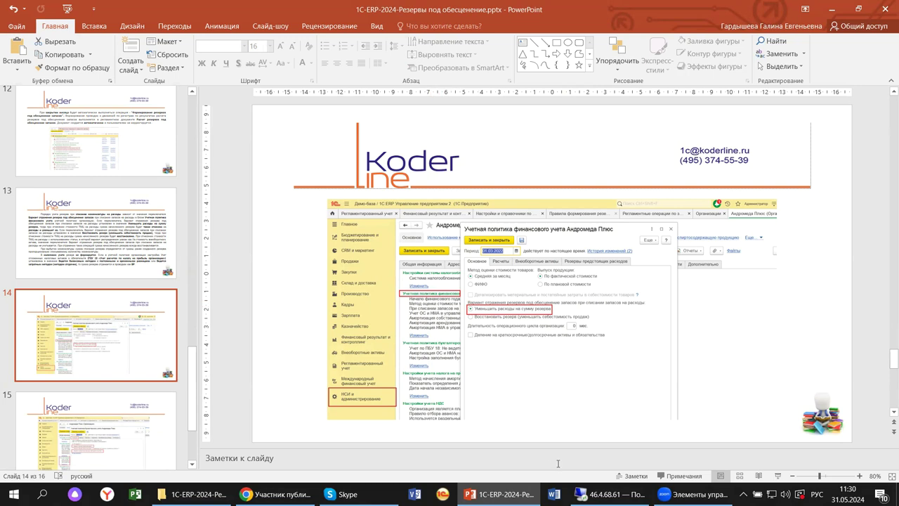
In 1C:ERP, open the financial accounting policy of "Андромеда Плюс", try "Восстановить резерв", and reselect "Уменьшить расходы на сумму резерва".
{"action": "mouse_move", "coordinate": [609, 493]}
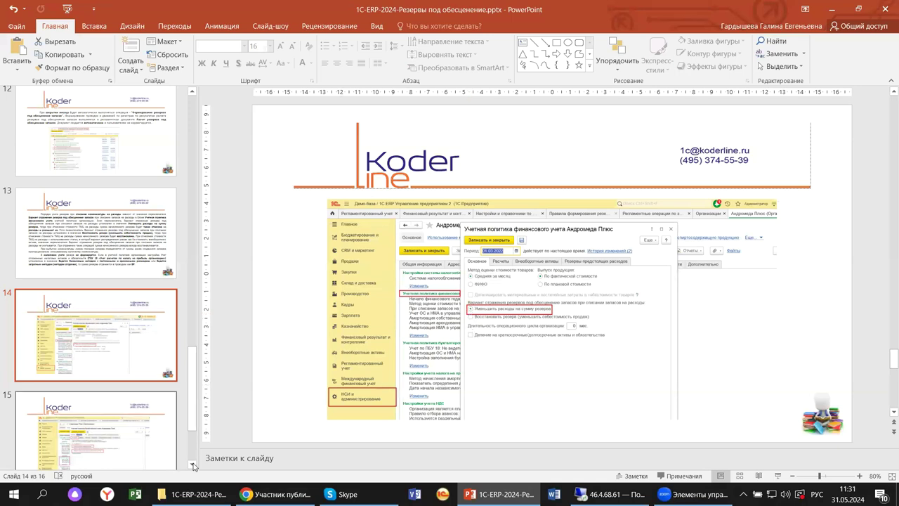
{"action": "left_click", "coordinate": [590, 494]}
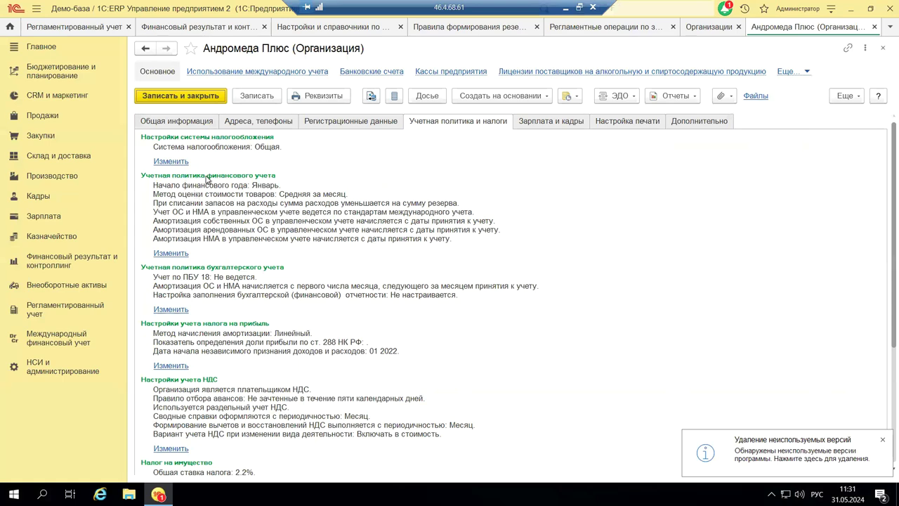
{"action": "left_click", "coordinate": [172, 253]}
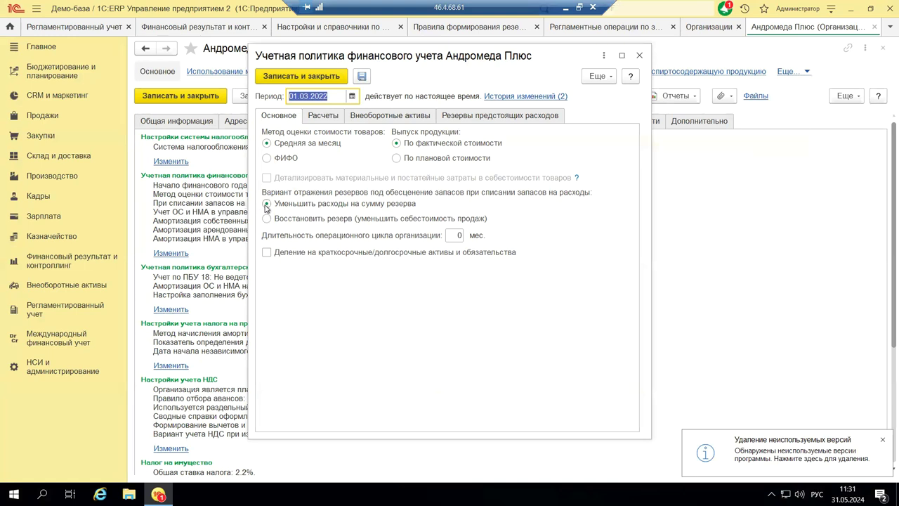
{"action": "left_click", "coordinate": [267, 219]}
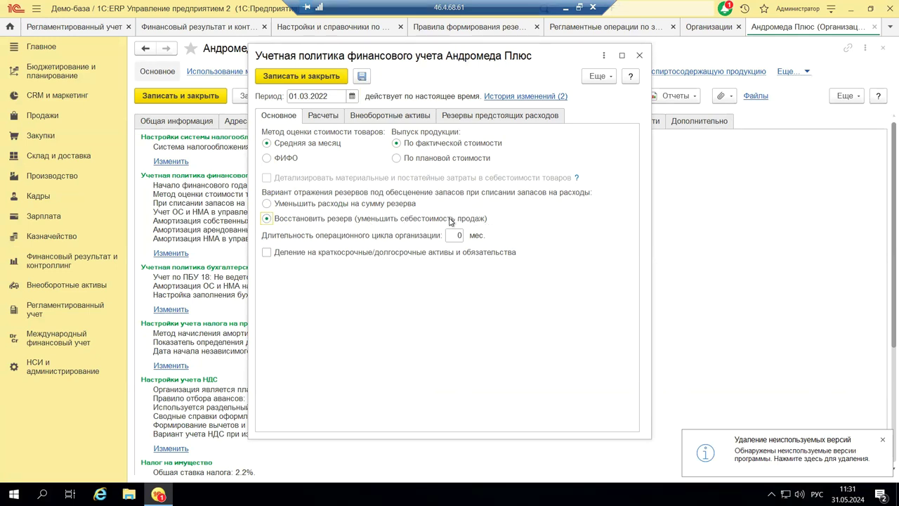
{"action": "left_click", "coordinate": [269, 204]}
Switch to PowerPoint and show slide 15 on the bookkeeping policy's deferred tax accounting methods.
{"action": "left_click", "coordinate": [566, 7]}
{"action": "left_click", "coordinate": [112, 438]}
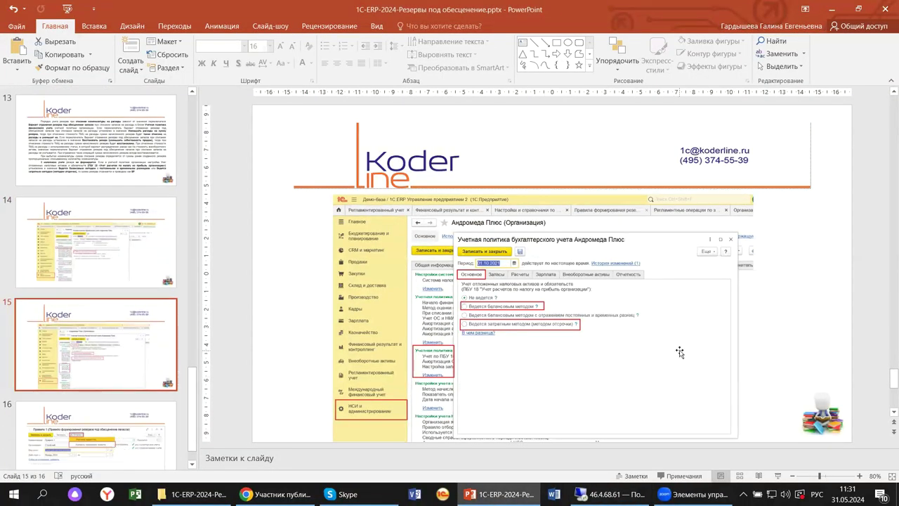
{"action": "scroll", "coordinate": [133, 316], "scroll_direction": "down", "scroll_amount": 1}
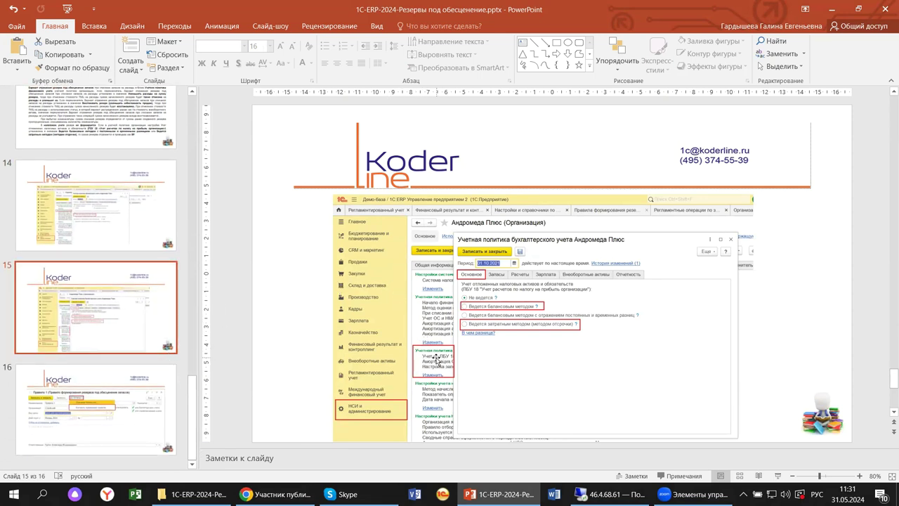
Switch to 1C:ERP and bring up the list "Правила формирования резервов под обесценение запасов".
{"action": "left_click", "coordinate": [605, 494]}
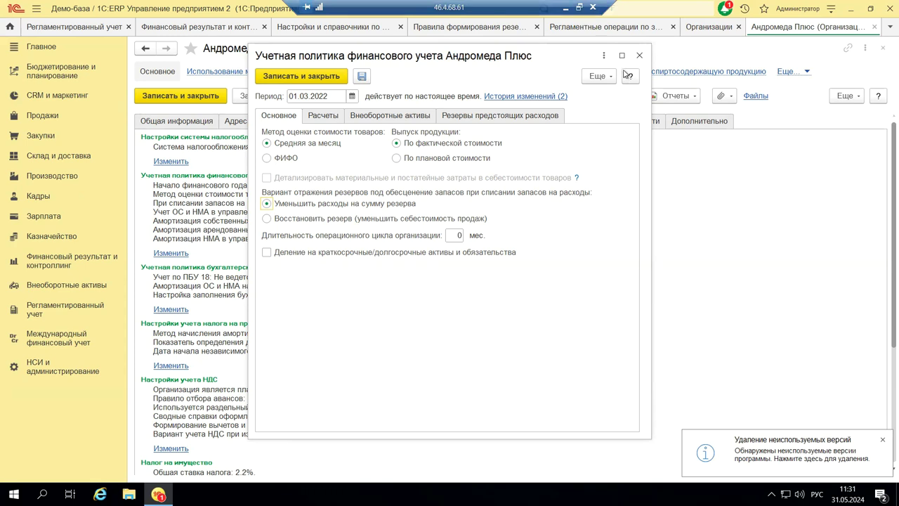
{"action": "key", "text": "ctrl+Tab"}
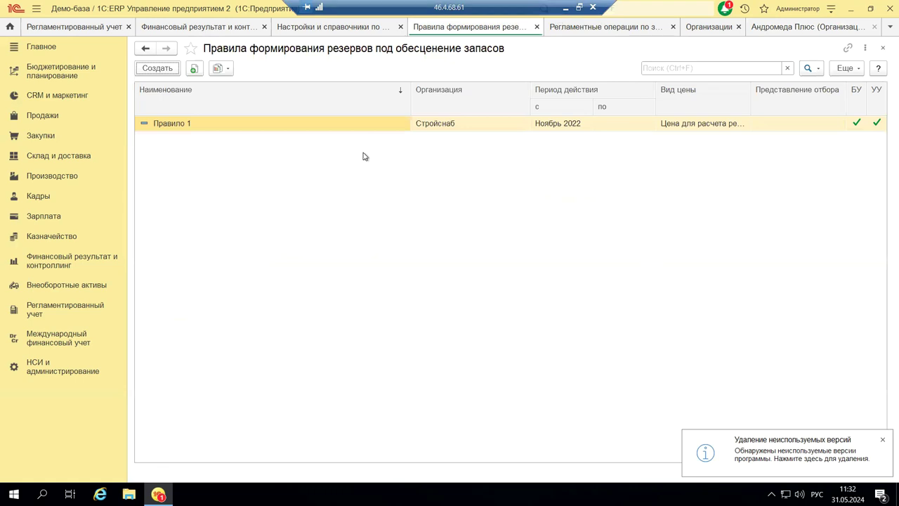
Open the organization "Андромеда" from the organizations list, view its accounting policy and tax settings, and close its card.
{"action": "left_click", "coordinate": [48, 368]}
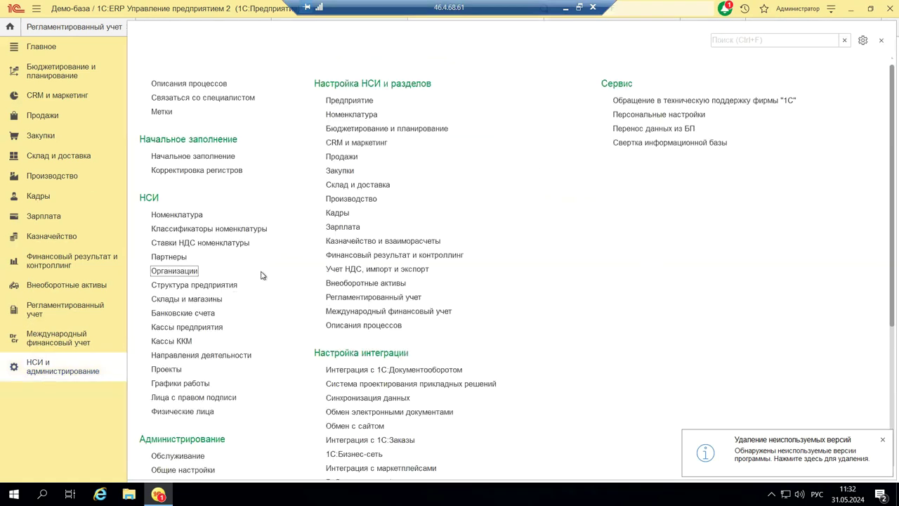
{"action": "left_click", "coordinate": [190, 272]}
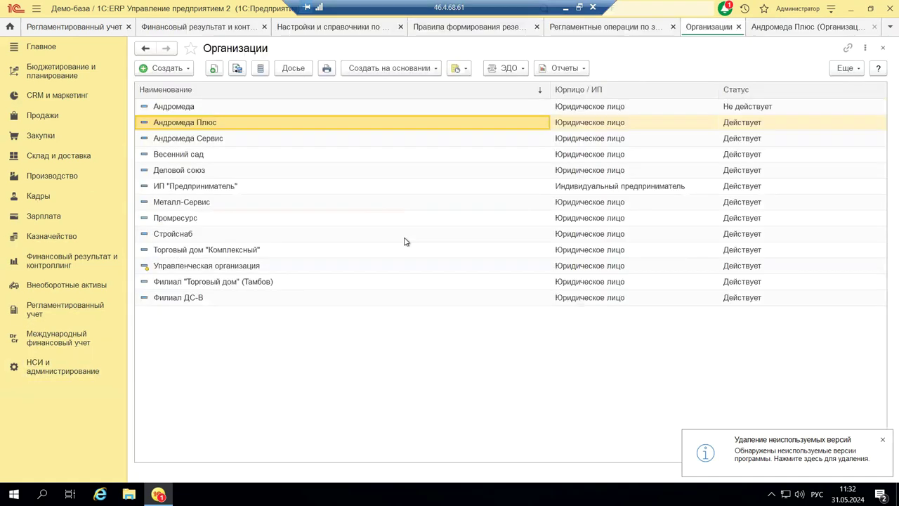
{"action": "double_click", "coordinate": [188, 107]}
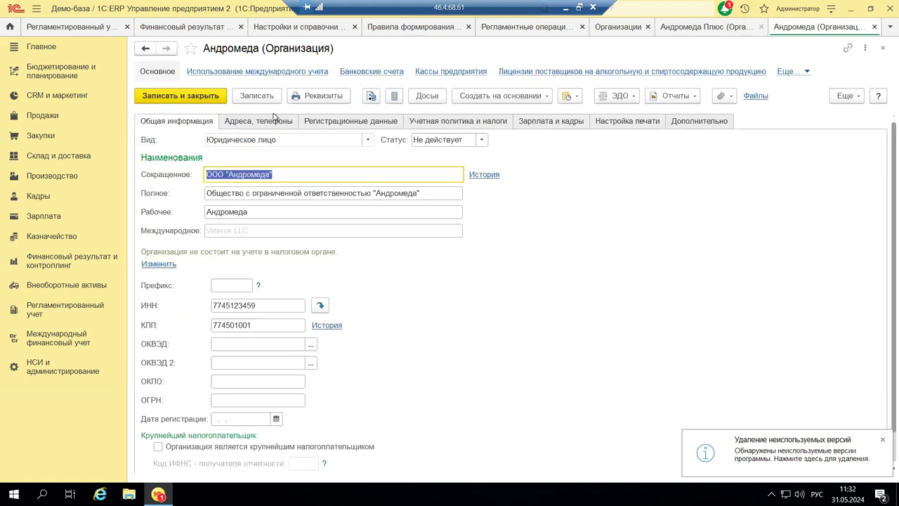
{"action": "left_click", "coordinate": [425, 125]}
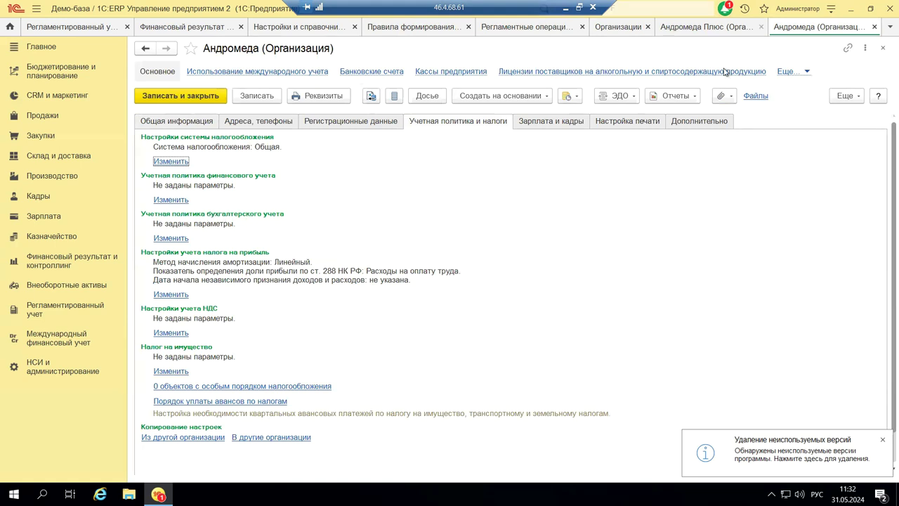
{"action": "left_click", "coordinate": [883, 48]}
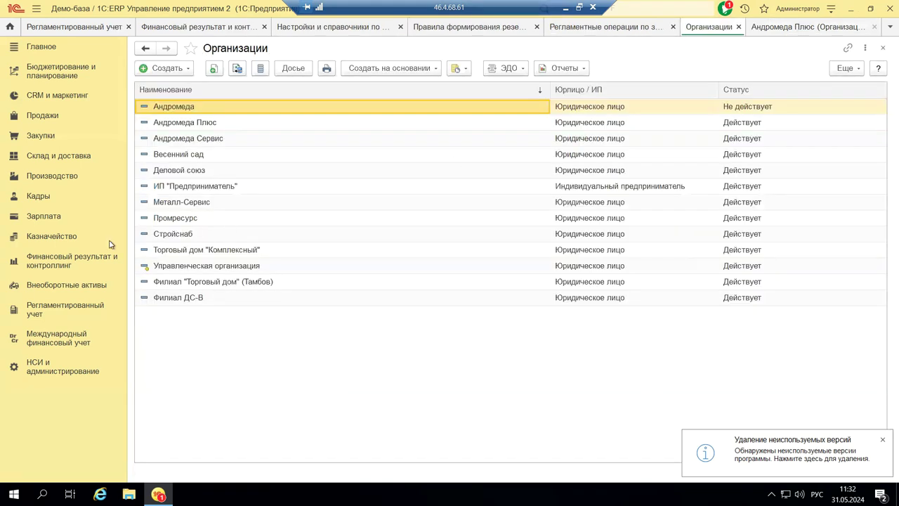
Bring up the organization "Андромеда Плюс", close its financial accounting policy and open its bookkeeping policy.
{"action": "double_click", "coordinate": [183, 124]}
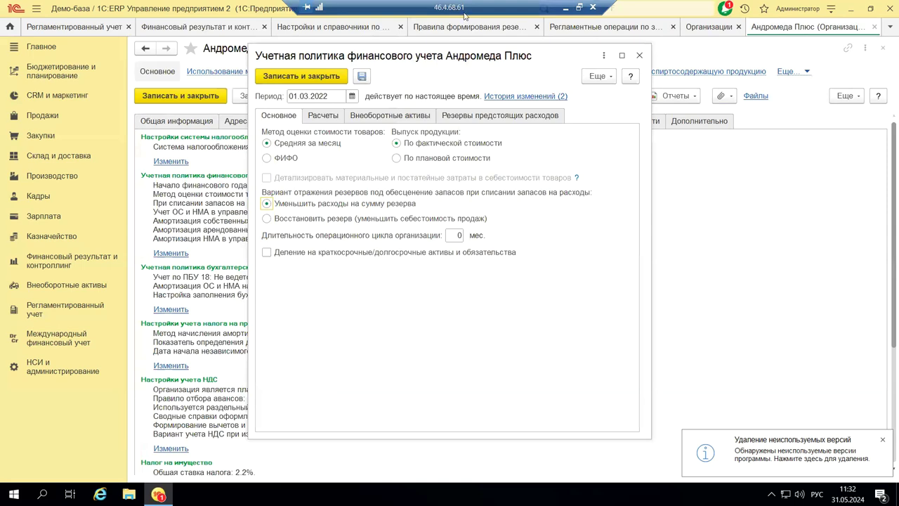
{"action": "left_click", "coordinate": [639, 55]}
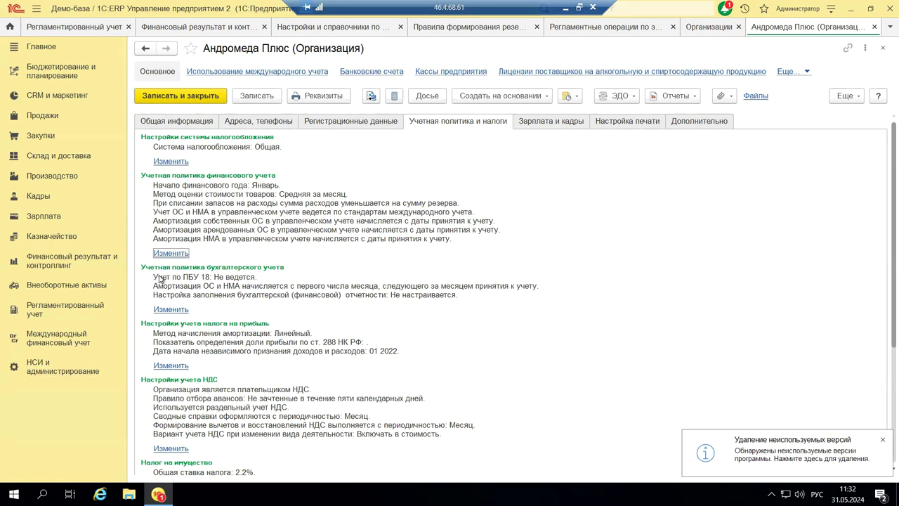
{"action": "left_click", "coordinate": [170, 311]}
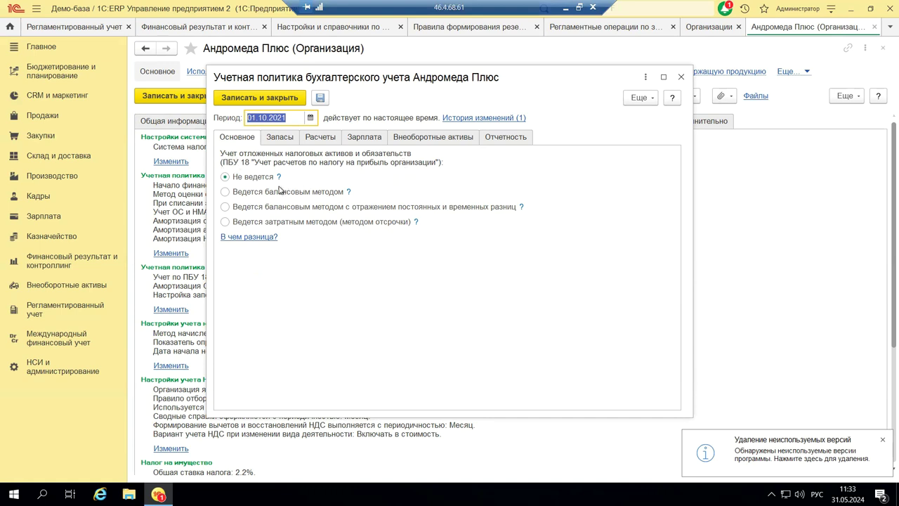
Try the PBU 18 options "Ведется балансовым методом" and "Ведется затратным методом (методом отсрочки)", reading the hint for each.
{"action": "left_click", "coordinate": [226, 192]}
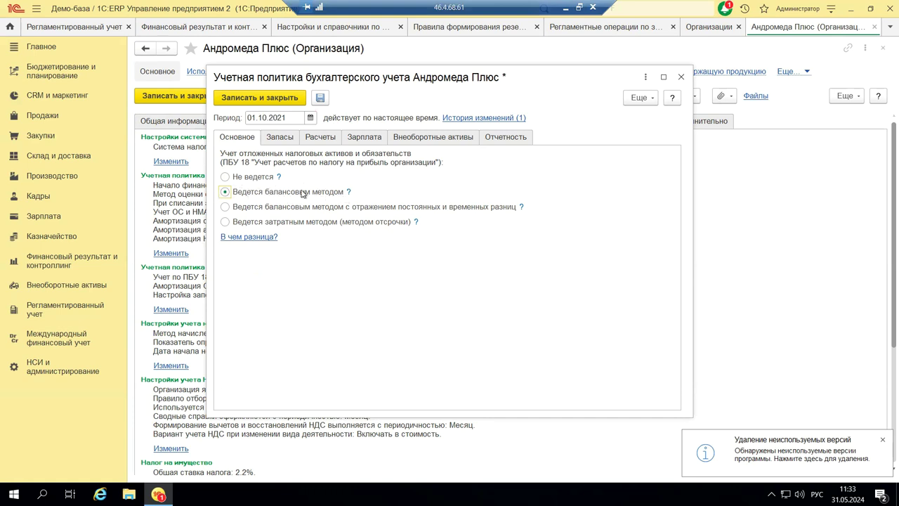
{"action": "left_click", "coordinate": [349, 193]}
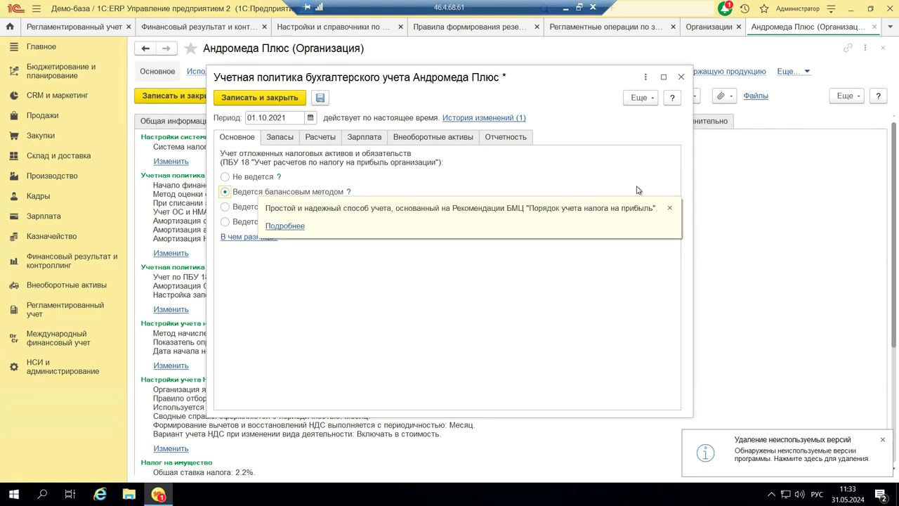
{"action": "left_click", "coordinate": [669, 208]}
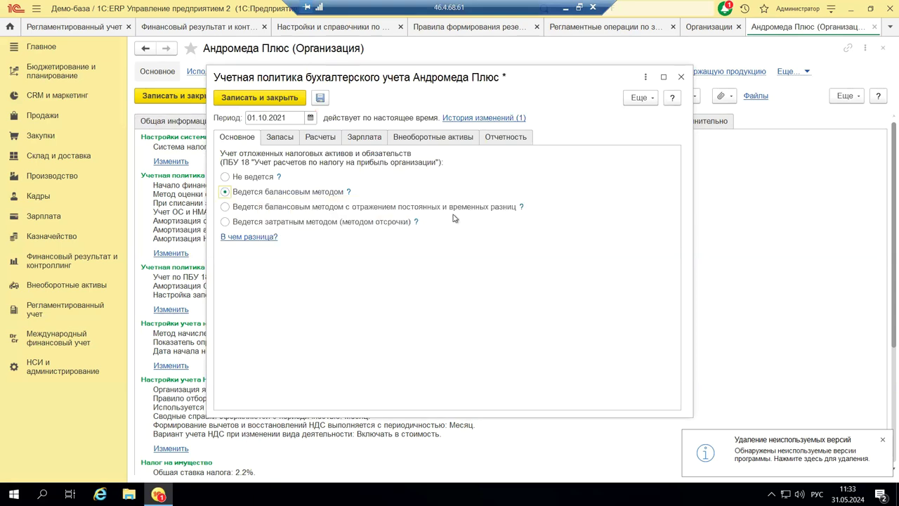
{"action": "left_click", "coordinate": [224, 222]}
{"action": "left_click", "coordinate": [416, 222]}
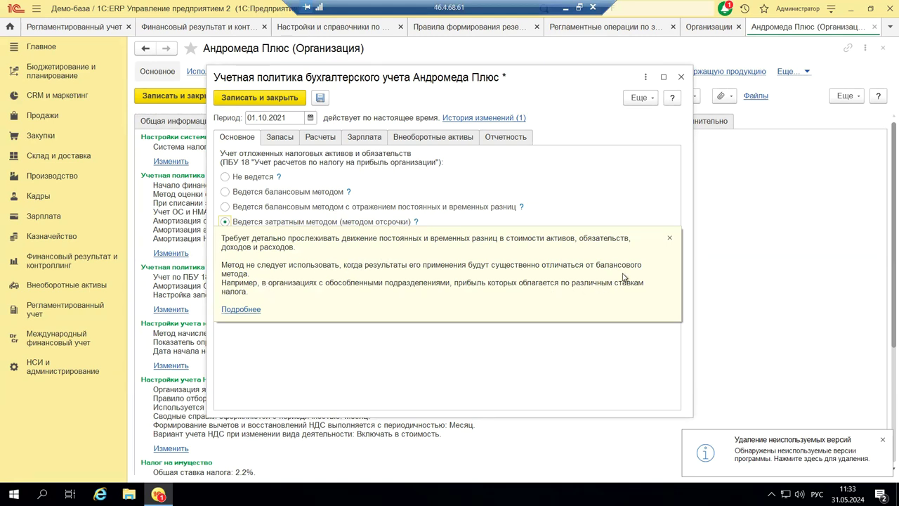
{"action": "left_click", "coordinate": [671, 241]}
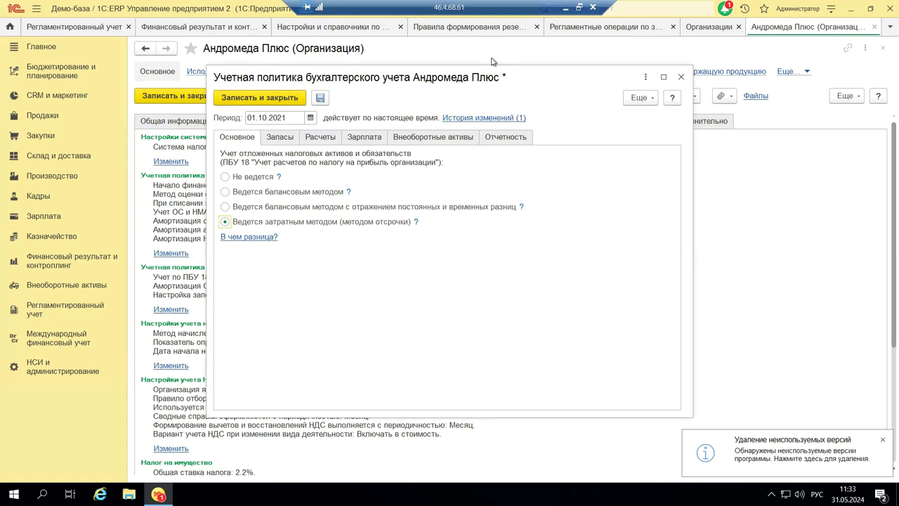
Switch to PowerPoint to show slide 15 on deferred tax accounting methods, and return to the bookkeeping policy in 1C:ERP.
{"action": "left_click", "coordinate": [564, 8]}
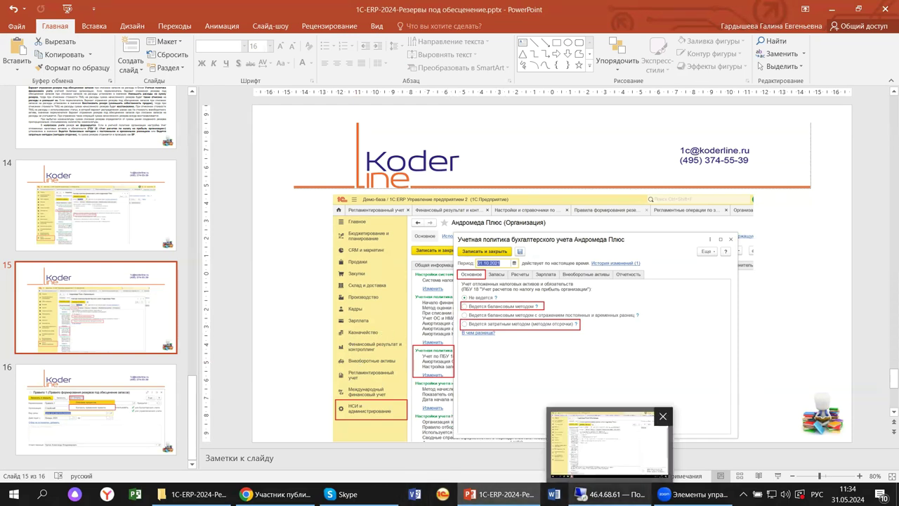
{"action": "left_click", "coordinate": [606, 494]}
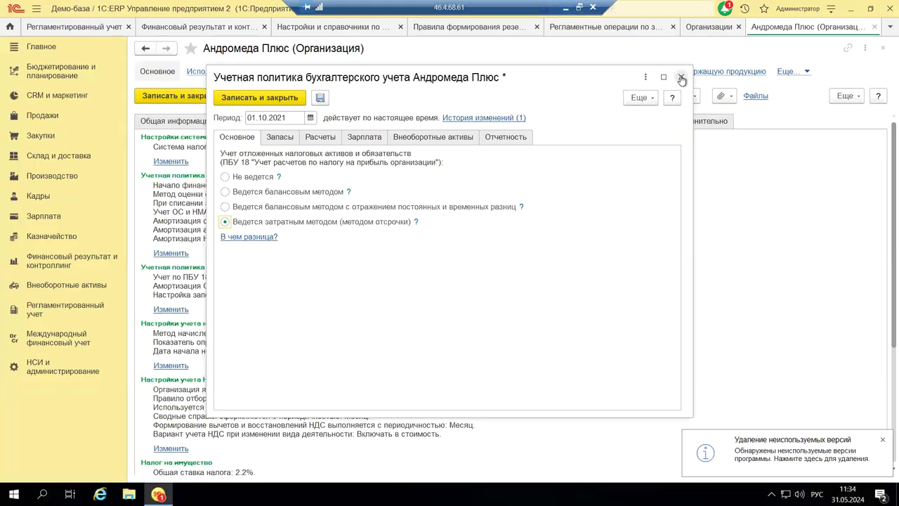
Close the bookkeeping policy without saving its changes, and close the "Андромеда Плюс" card and the organizations list.
{"action": "left_click", "coordinate": [681, 78]}
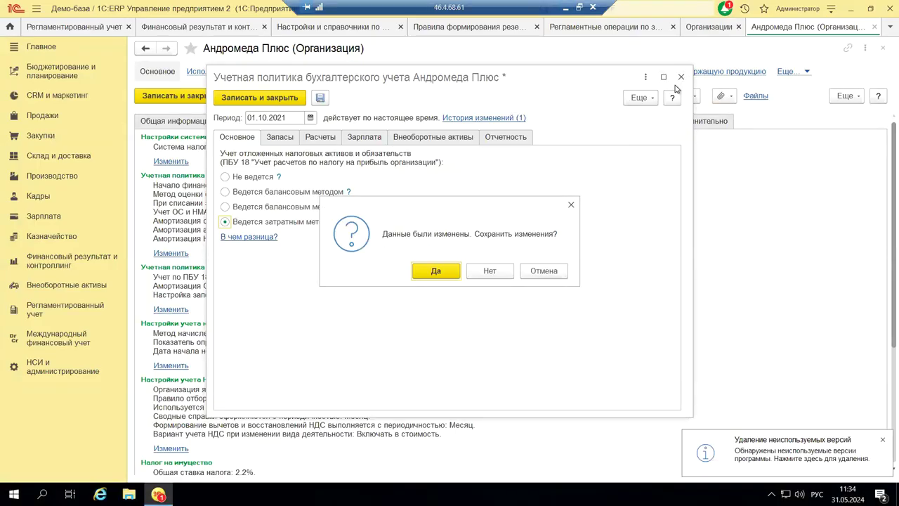
{"action": "left_click", "coordinate": [493, 270]}
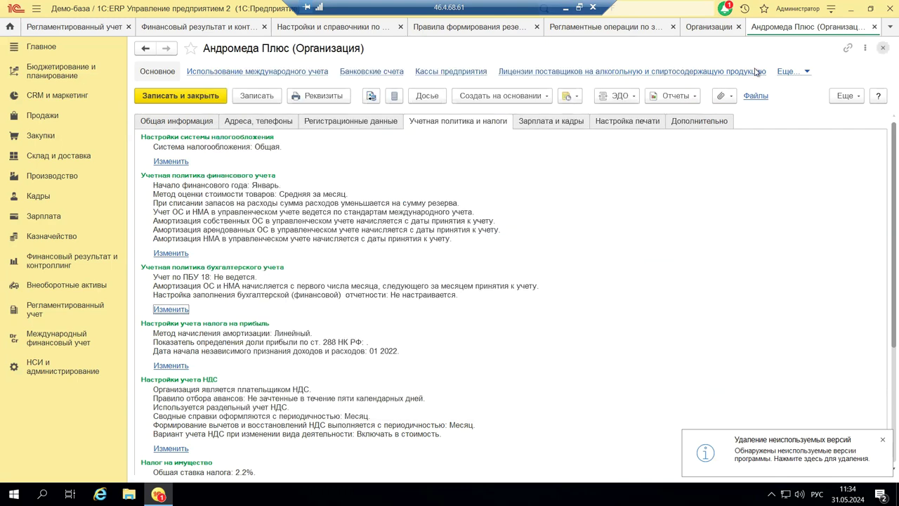
{"action": "key", "text": "ctrl+F4"}
{"action": "key", "text": "ctrl+F4"}
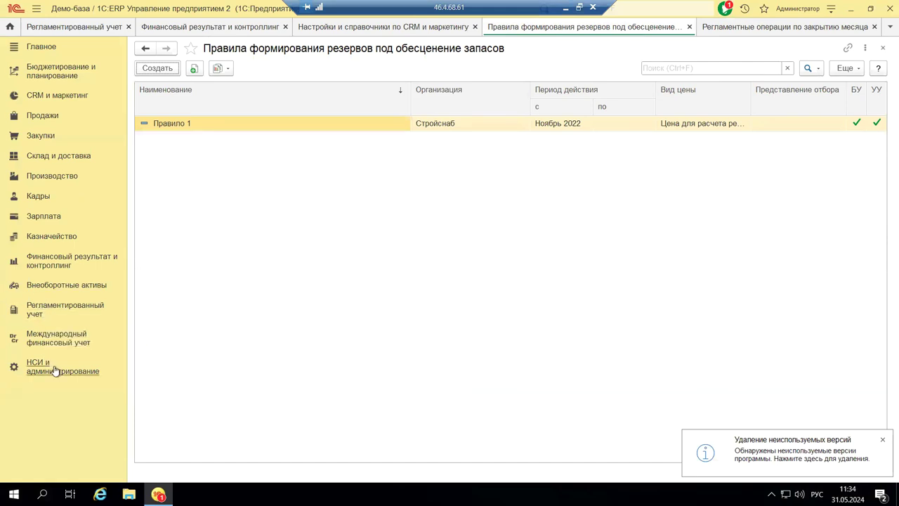
Show the list "Правила формирования резервов под обесценение запасов" from the regulated accounting section and close it.
{"action": "left_click", "coordinate": [61, 313]}
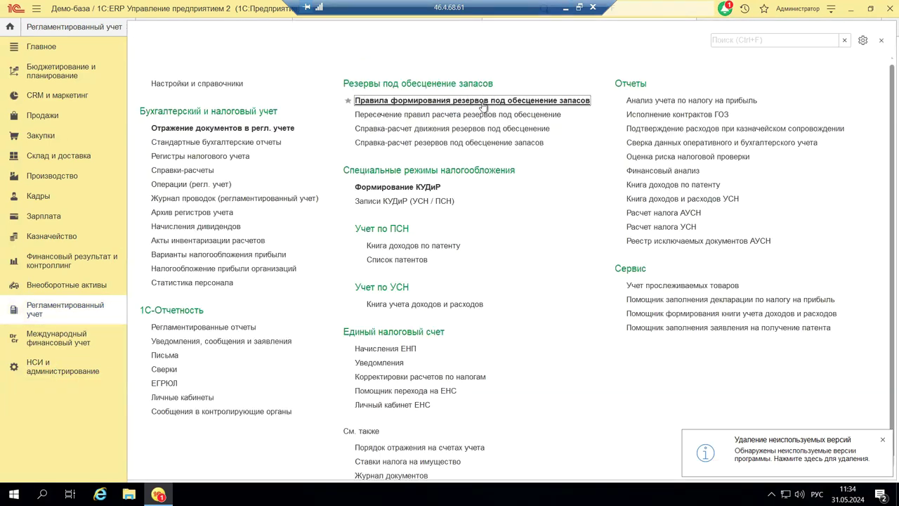
{"action": "left_click", "coordinate": [398, 102]}
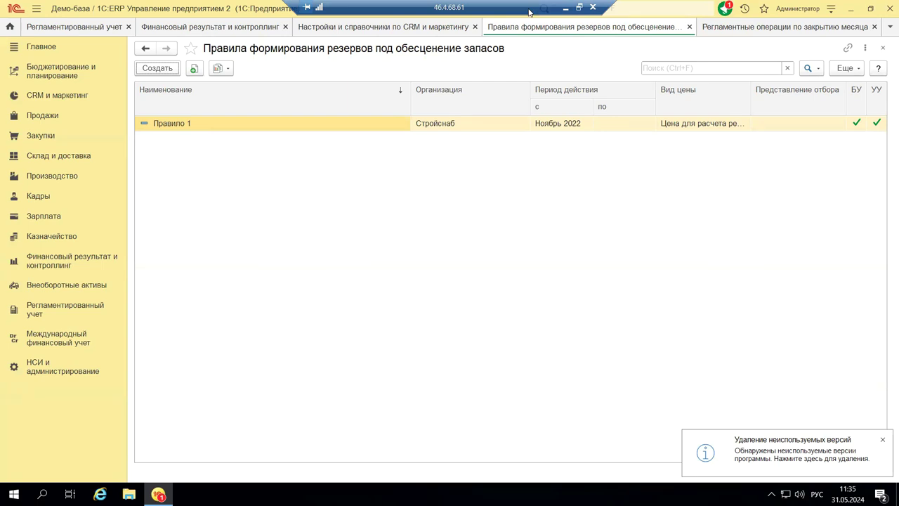
{"action": "key", "text": "ctrl+F4"}
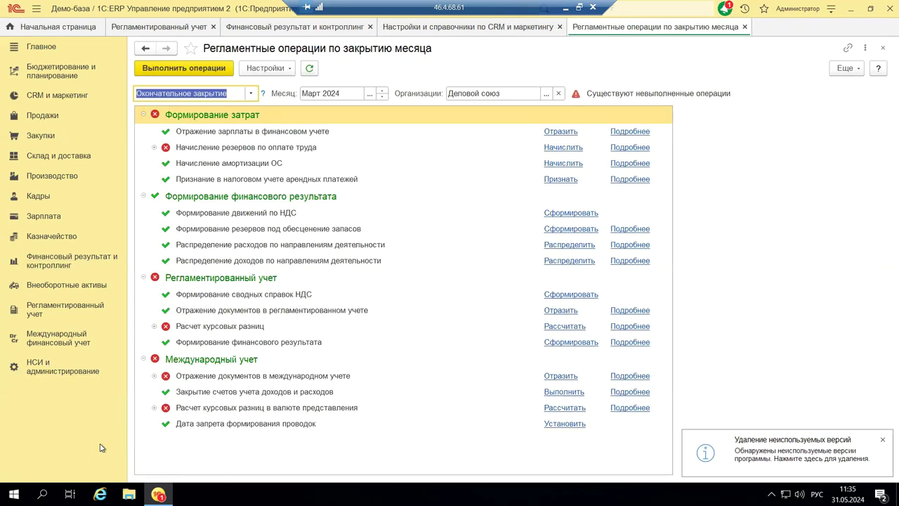
Show the commands of the "Регламентированный учет" section, and switch to PowerPoint slide 16 on the rule application control report.
{"action": "left_click", "coordinate": [72, 310]}
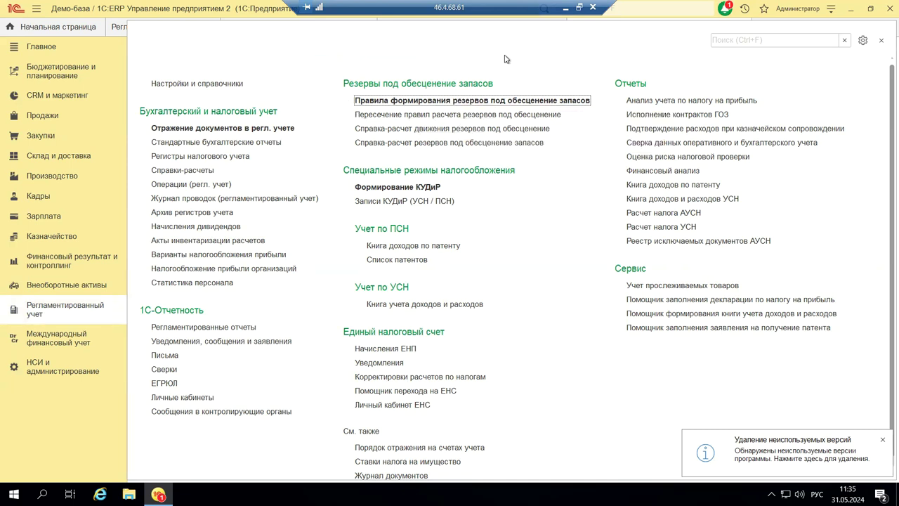
{"action": "left_click", "coordinate": [569, 6]}
{"action": "left_click", "coordinate": [105, 420]}
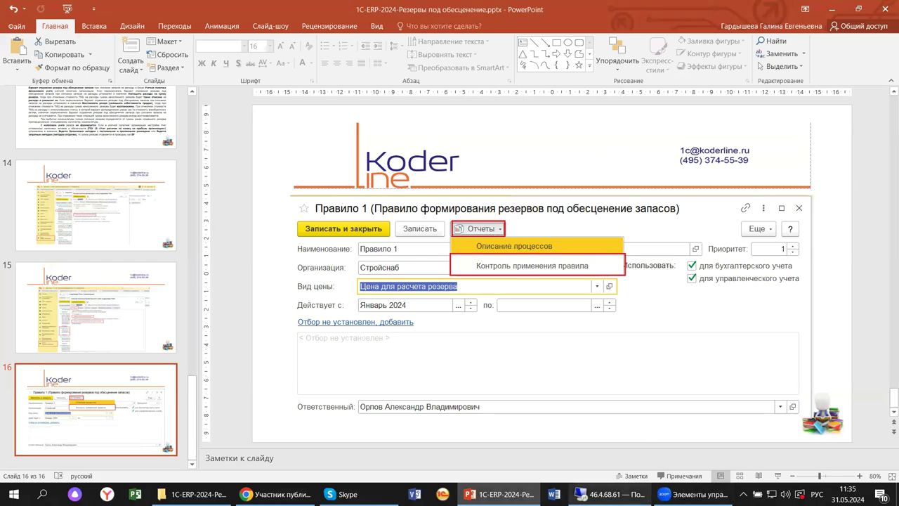
Switch to 1C:ERP and open "Правило 1" from the list of inventory impairment reserve rules.
{"action": "left_click", "coordinate": [604, 494]}
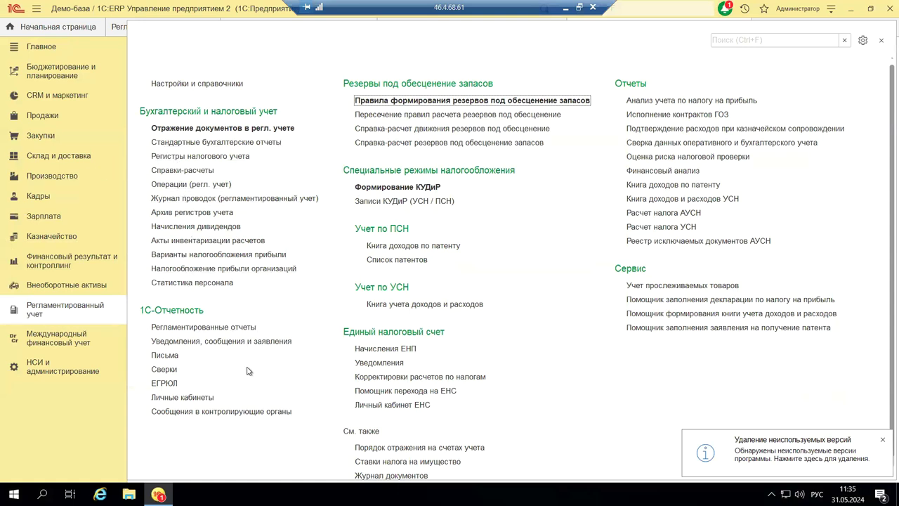
{"action": "left_click", "coordinate": [422, 102]}
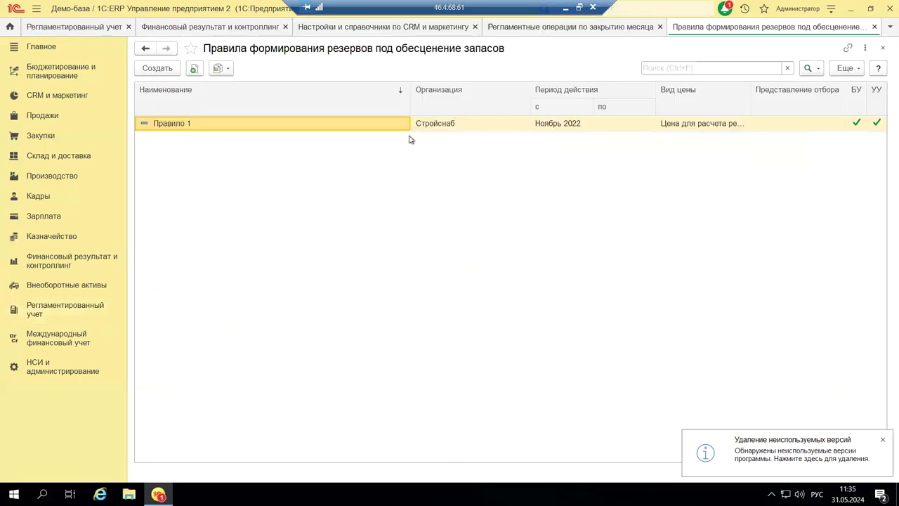
{"action": "double_click", "coordinate": [209, 125]}
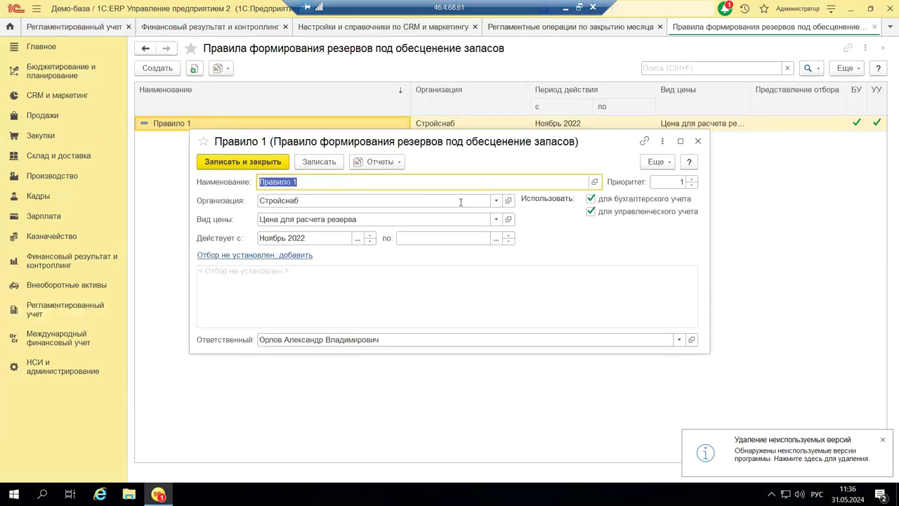
Generate the report "Контроль применения правила" for "Правило 1" with the report period "Начало этого года".
{"action": "left_click", "coordinate": [379, 164]}
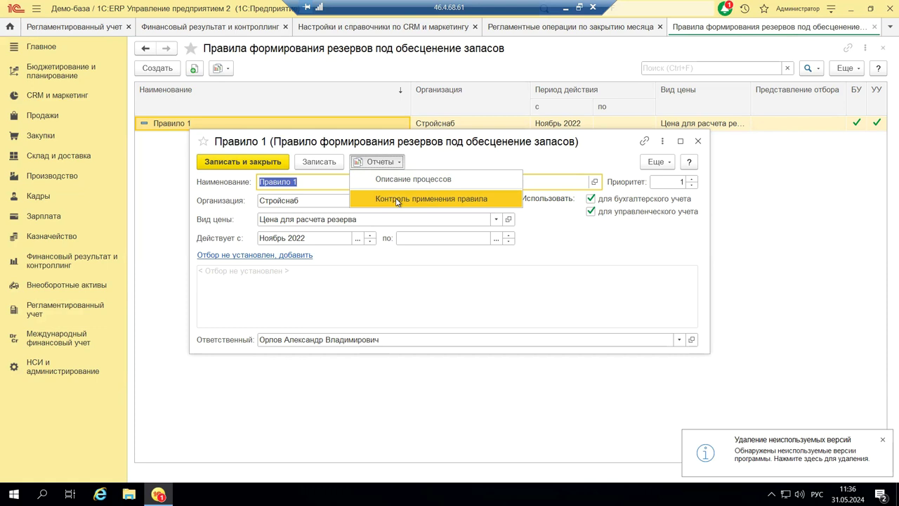
{"action": "left_click", "coordinate": [396, 200]}
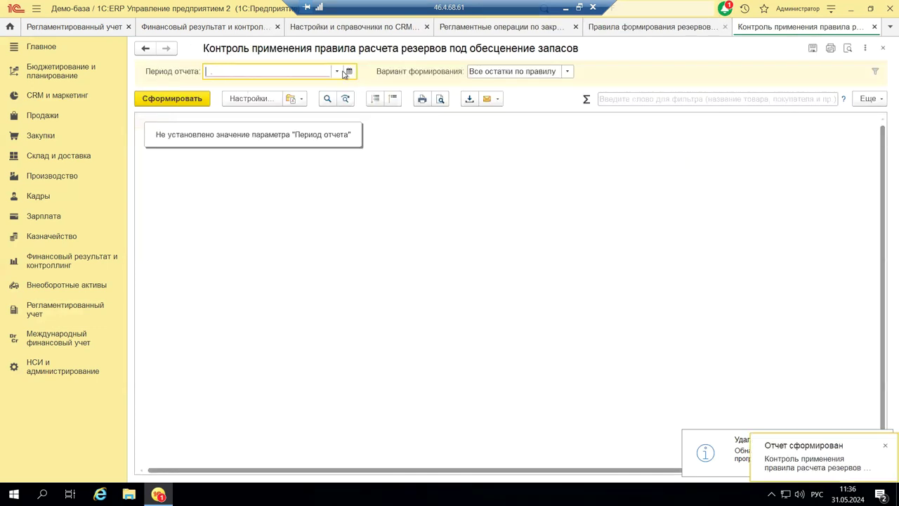
{"action": "left_click", "coordinate": [337, 71]}
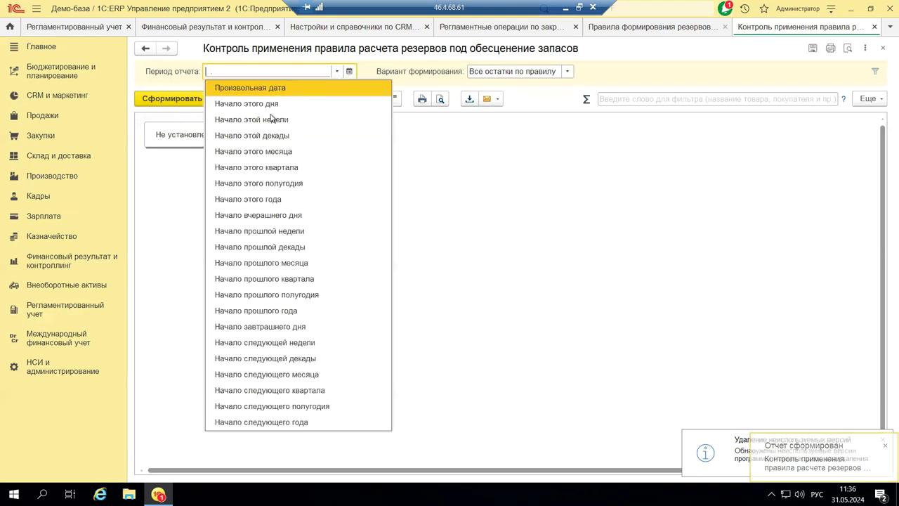
{"action": "left_click", "coordinate": [261, 199]}
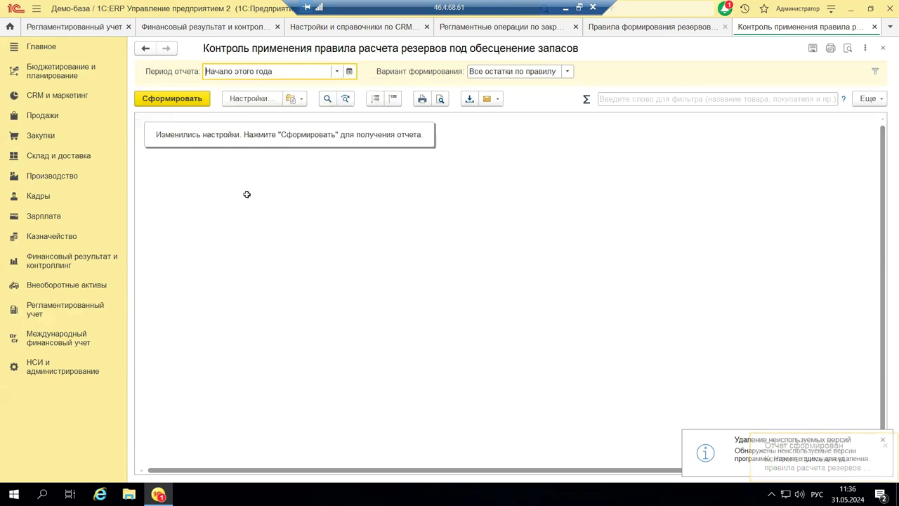
{"action": "left_click", "coordinate": [184, 99]}
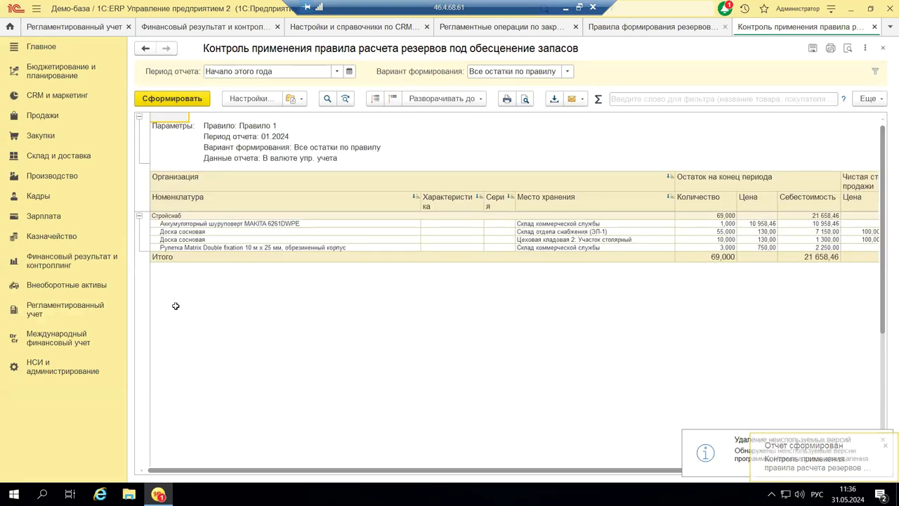
Examine the report's period-end balances, net selling value and deviation columns, and close the report.
{"action": "left_click", "coordinate": [439, 183]}
{"action": "type", "text": "0"}
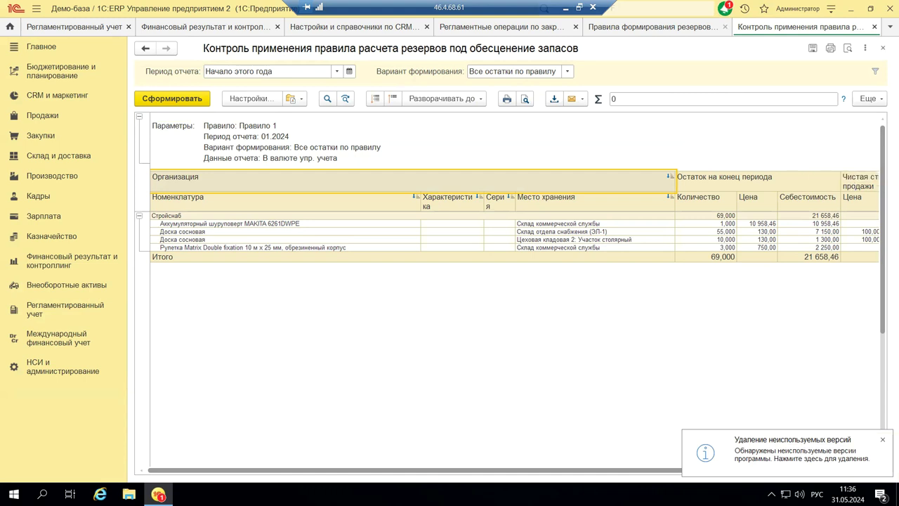
{"action": "left_click", "coordinate": [883, 440]}
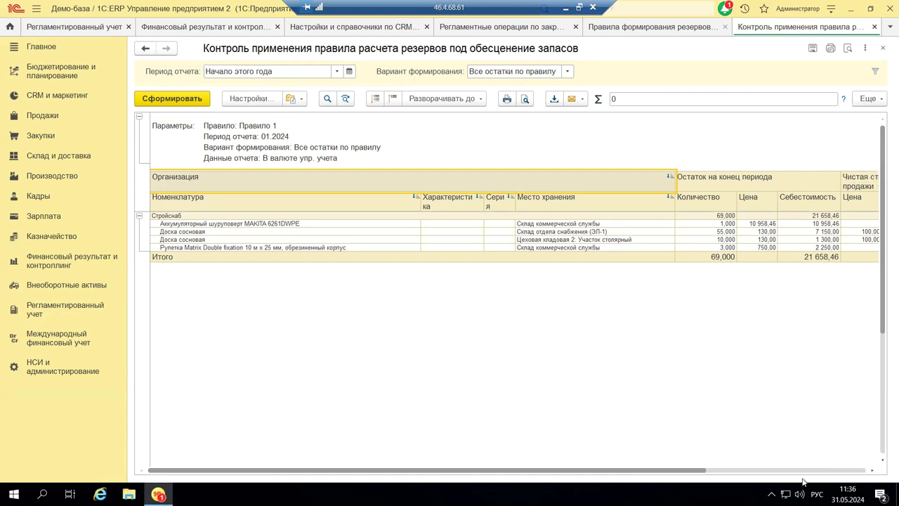
{"action": "left_click_drag", "start_coordinate": [680, 470], "coordinate": [883, 469]}
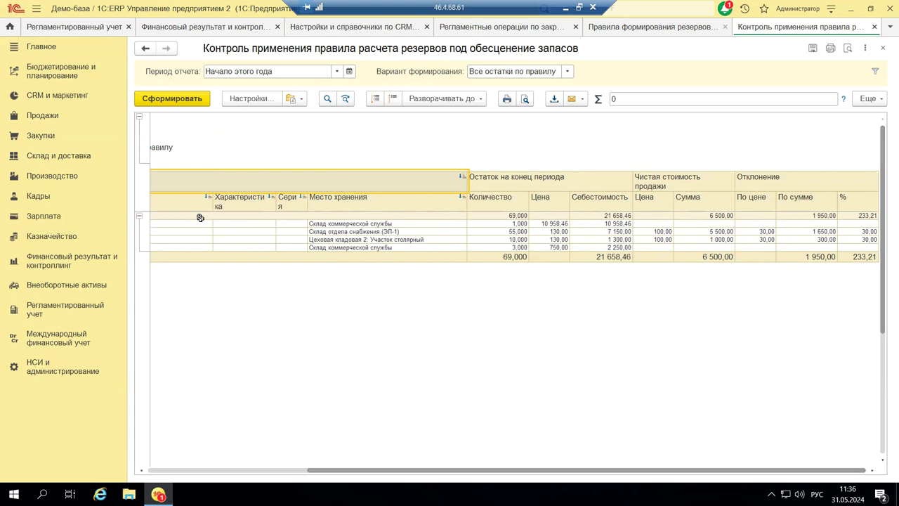
{"action": "left_click", "coordinate": [882, 48]}
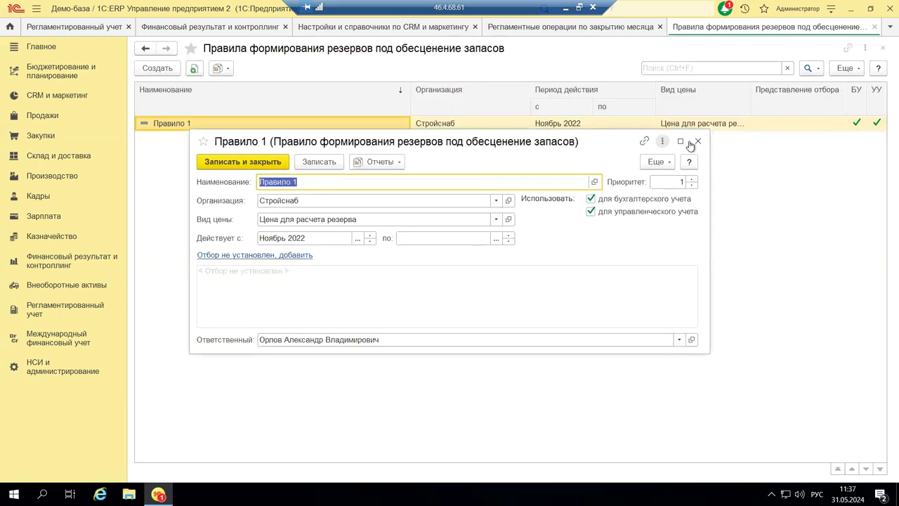
Close "Правило 1", show the reports available from the reserve rules list, and briefly reopen the rule card to view it.
{"action": "left_click", "coordinate": [697, 142]}
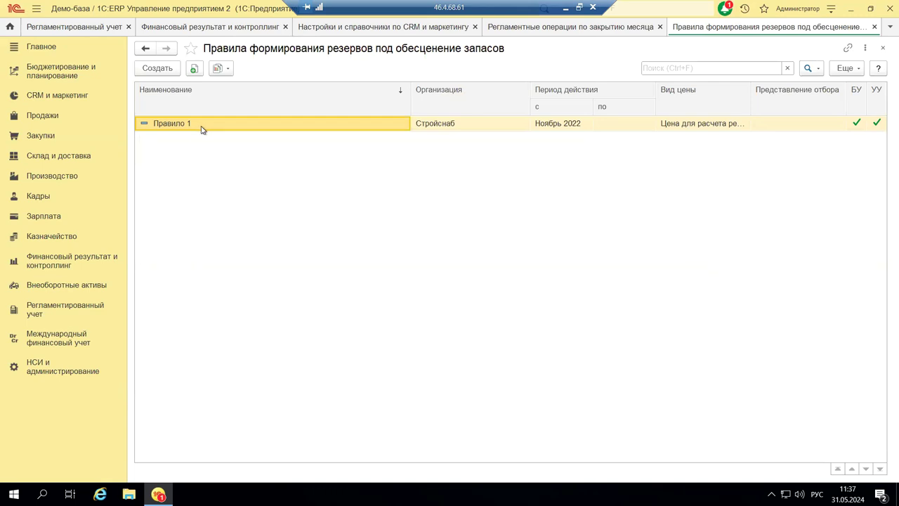
{"action": "left_click", "coordinate": [228, 70]}
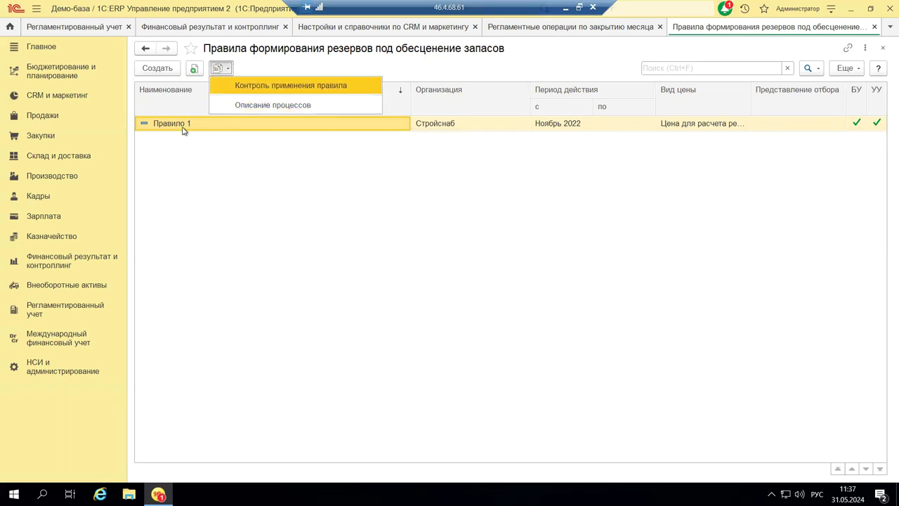
{"action": "double_click", "coordinate": [299, 123]}
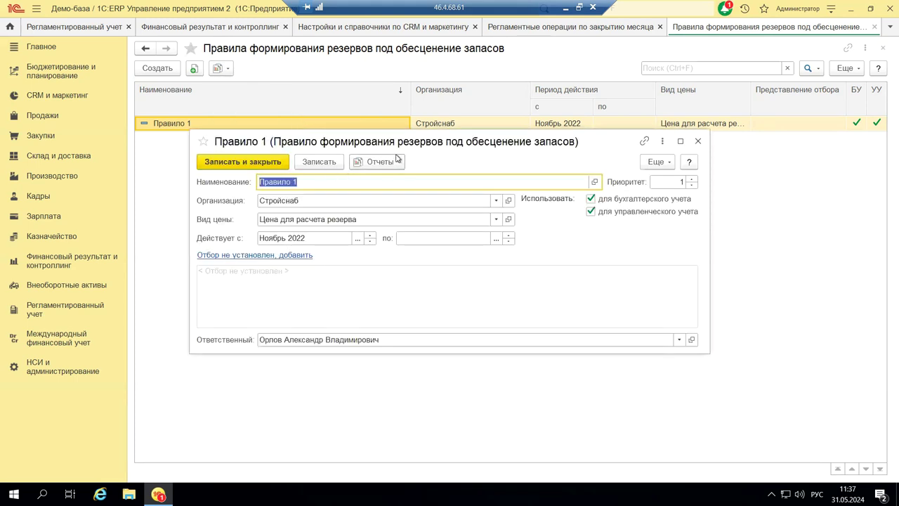
{"action": "left_click", "coordinate": [698, 142]}
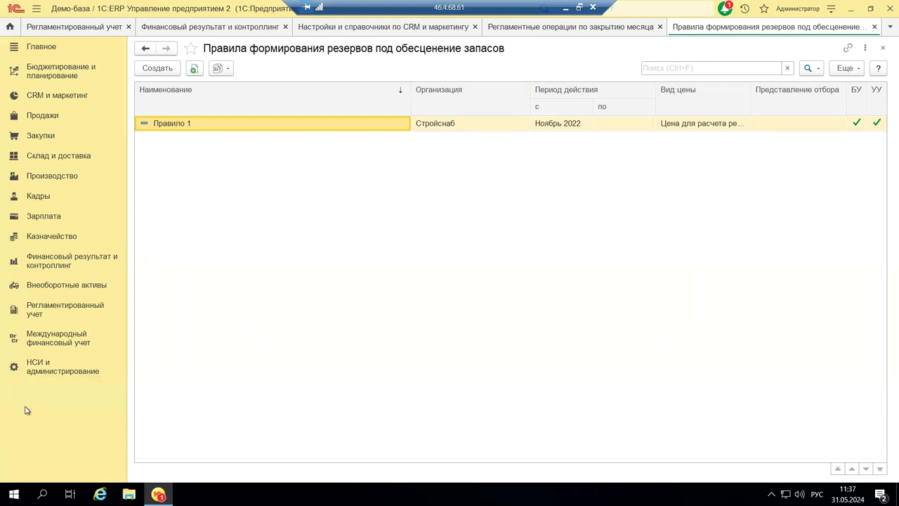
Review the accounting policy and tax settings of the organization "Андромеда Плюс", and close its card and the organizations list.
{"action": "left_click", "coordinate": [51, 372]}
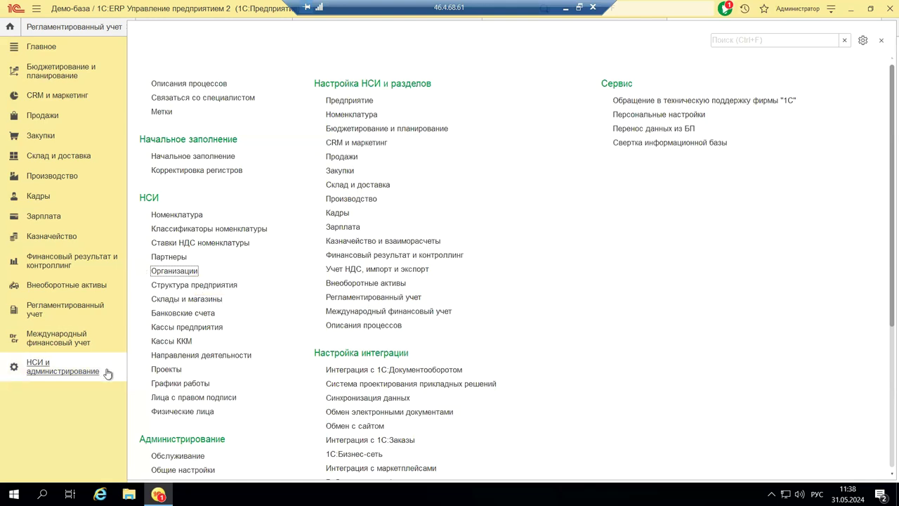
{"action": "left_click", "coordinate": [172, 270]}
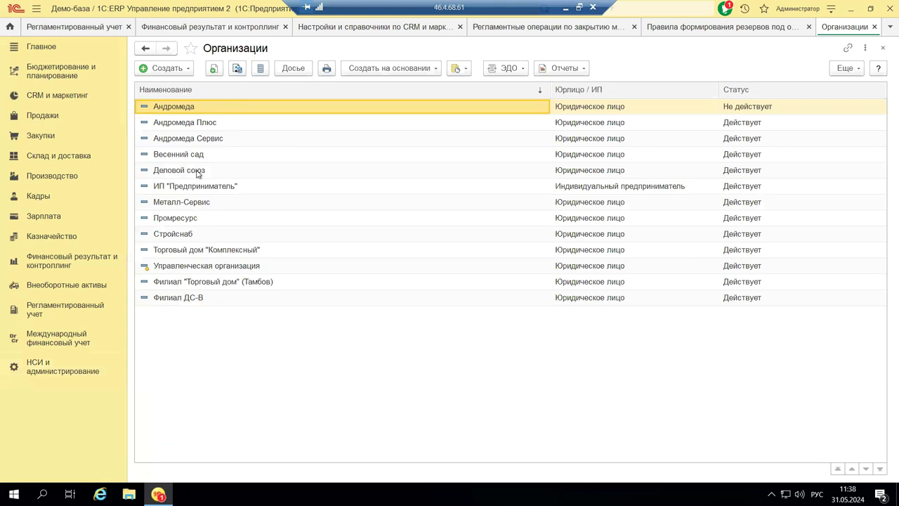
{"action": "left_click", "coordinate": [197, 123]}
{"action": "double_click", "coordinate": [197, 123]}
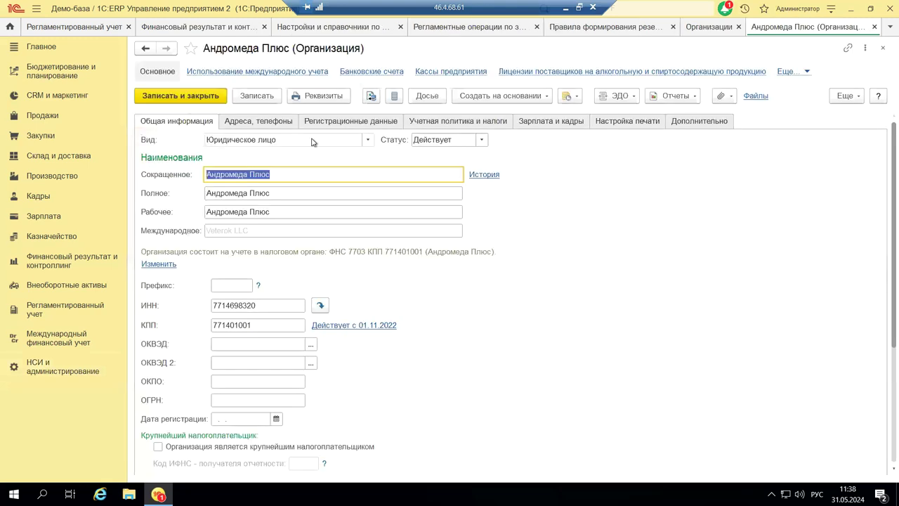
{"action": "left_click", "coordinate": [471, 122]}
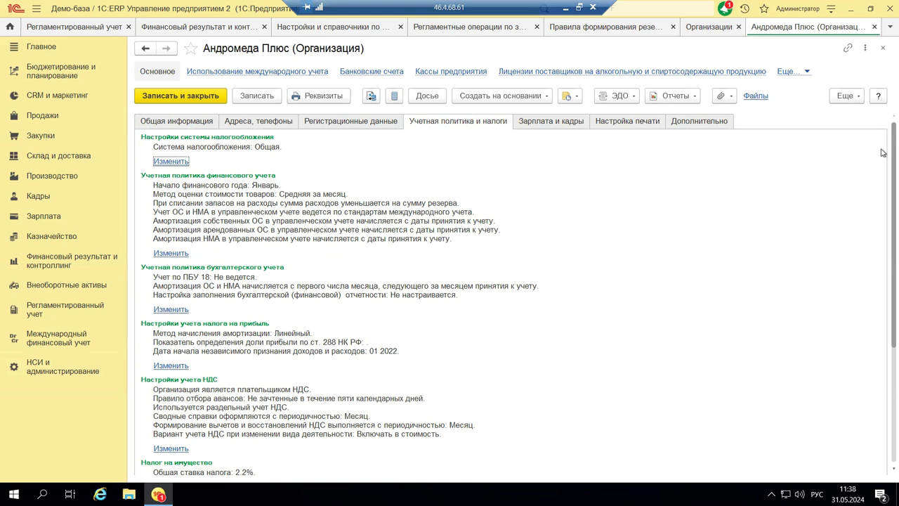
{"action": "left_click", "coordinate": [870, 58]}
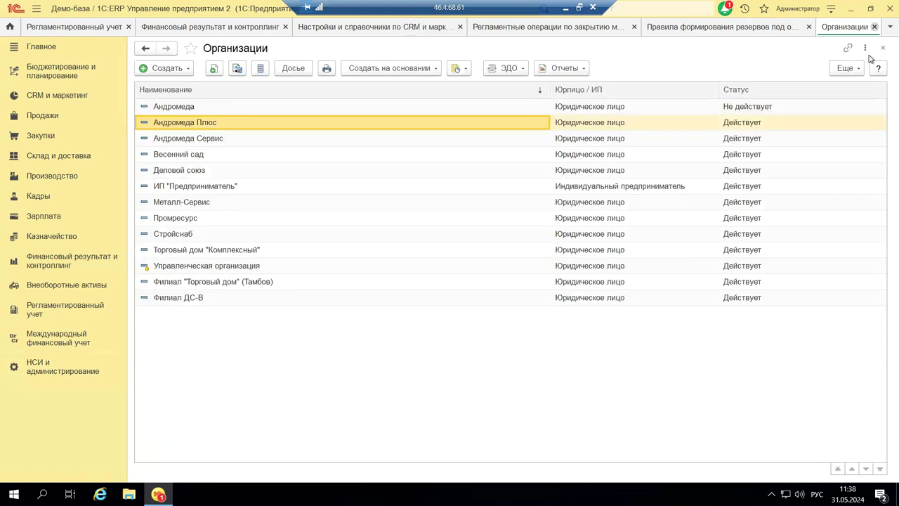
{"action": "left_click", "coordinate": [883, 48]}
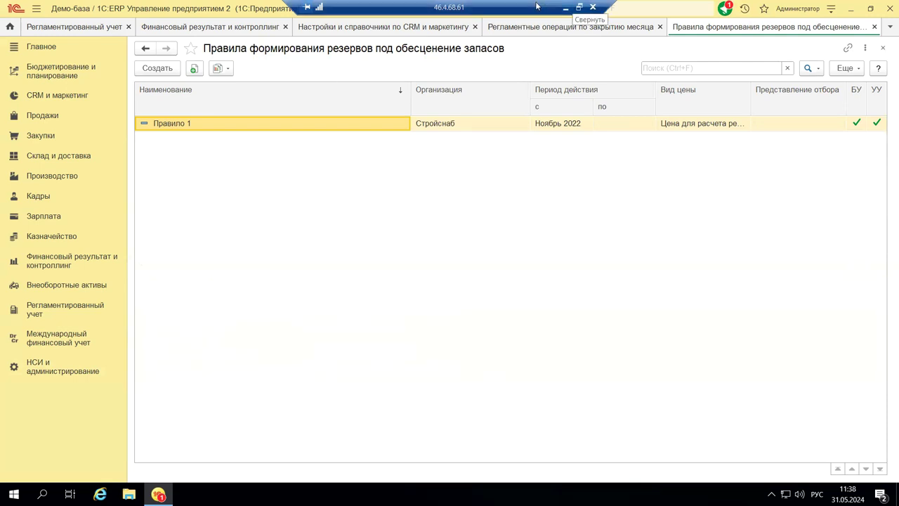
Switch to the PowerPoint presentation and show slide 6 on enabling the option "Резервы под обесценение запасов".
{"action": "left_click", "coordinate": [566, 7]}
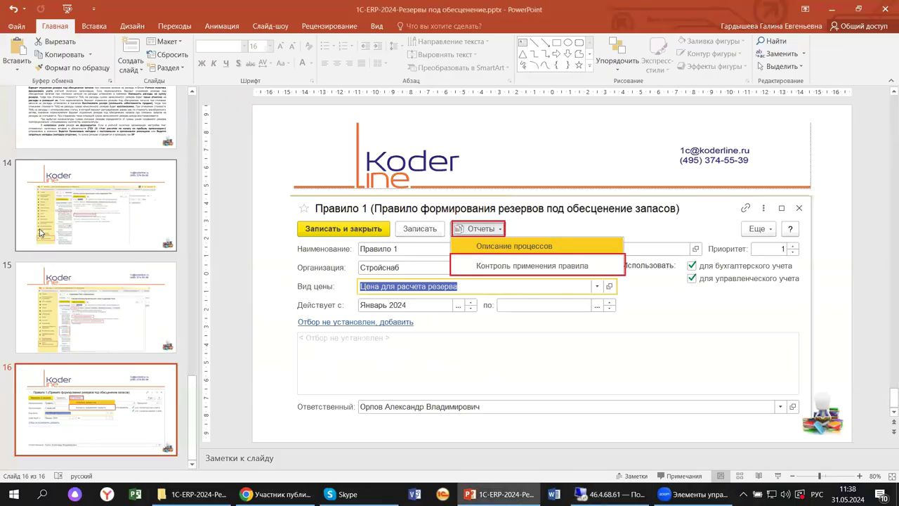
{"action": "scroll", "coordinate": [139, 213], "scroll_direction": "up", "scroll_amount": 3}
{"action": "scroll", "coordinate": [139, 212], "scroll_direction": "up", "scroll_amount": 5}
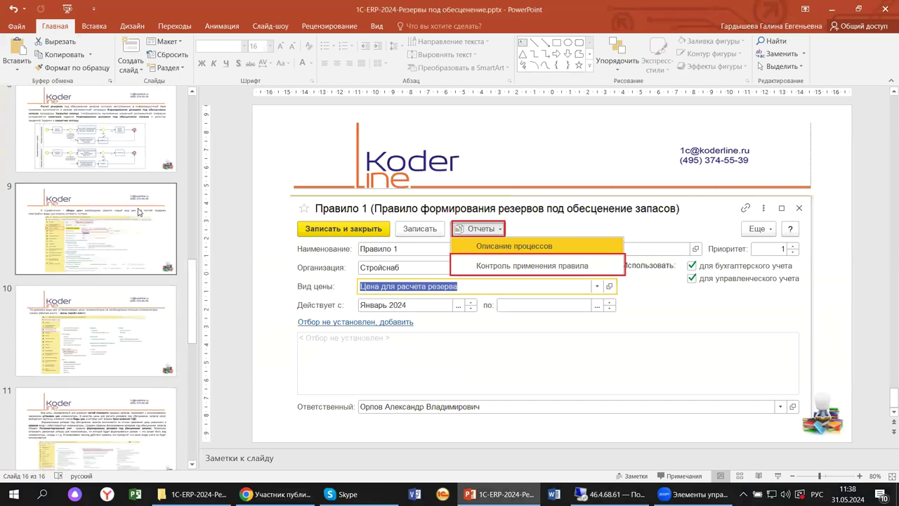
{"action": "scroll", "coordinate": [140, 211], "scroll_direction": "up", "scroll_amount": 5}
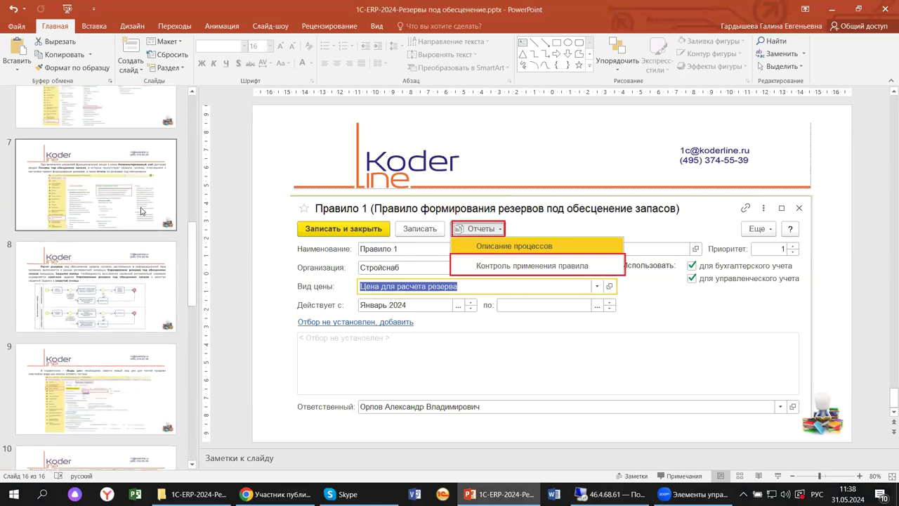
{"action": "scroll", "coordinate": [141, 210], "scroll_direction": "down", "scroll_amount": 3}
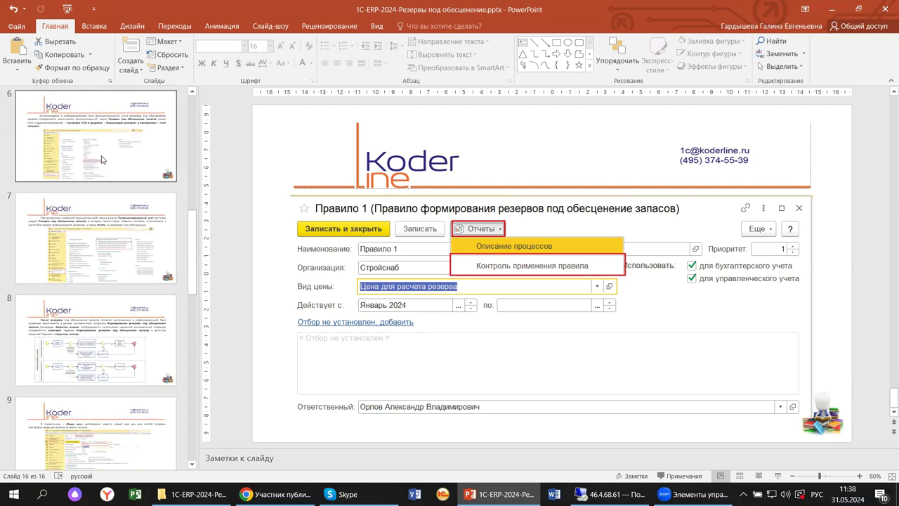
{"action": "left_click", "coordinate": [69, 171]}
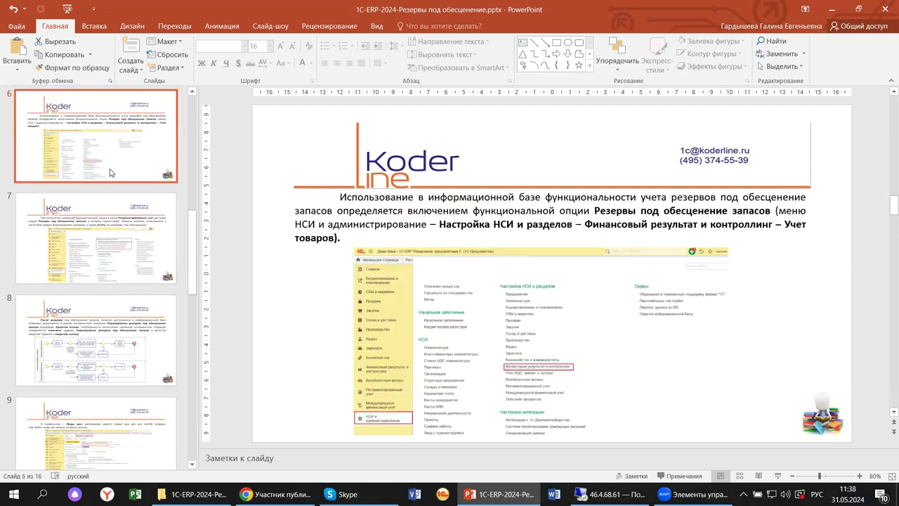
Show slide 7 on the reserves section of "Регламентированный учет" and slide 8 on calculating reserves during month closing.
{"action": "left_click", "coordinate": [89, 258]}
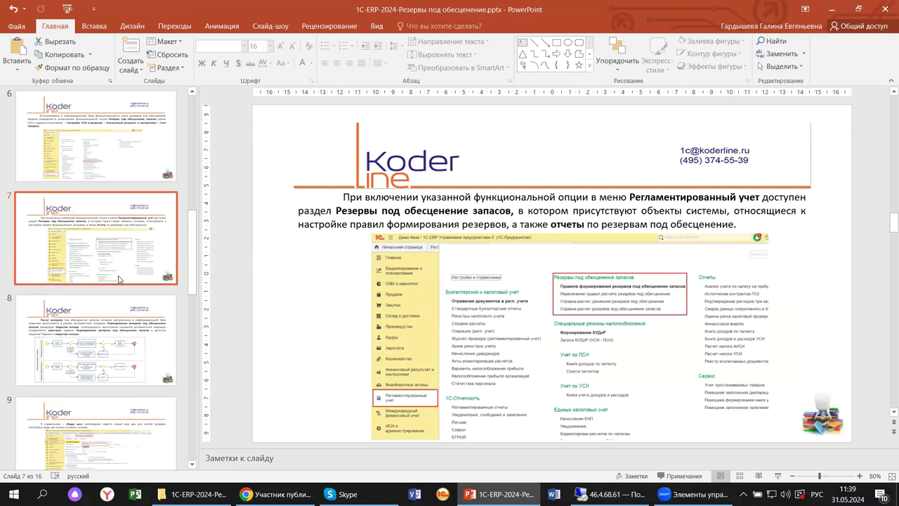
{"action": "scroll", "coordinate": [117, 280], "scroll_direction": "down", "scroll_amount": 5}
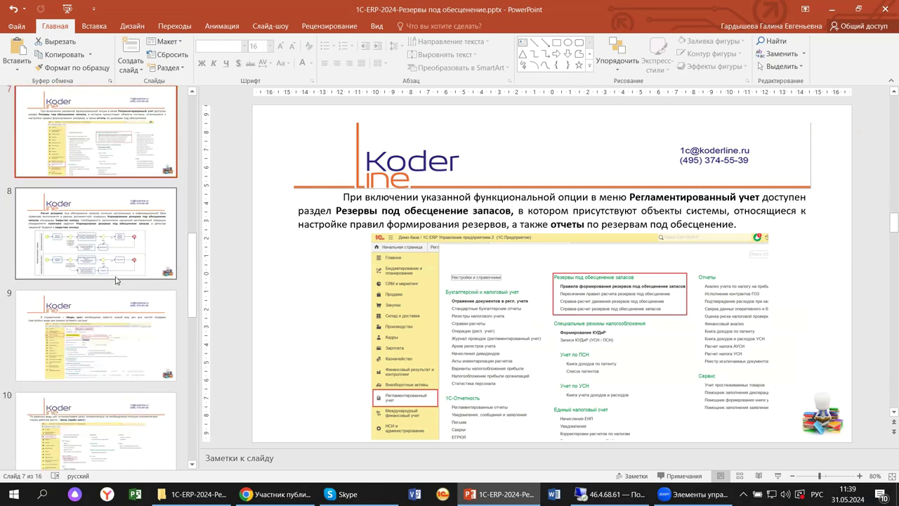
{"action": "left_click", "coordinate": [124, 204]}
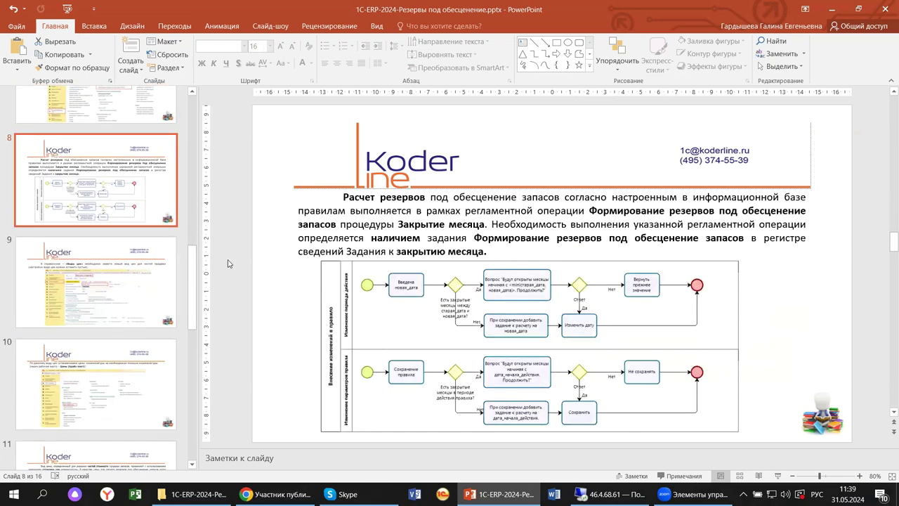